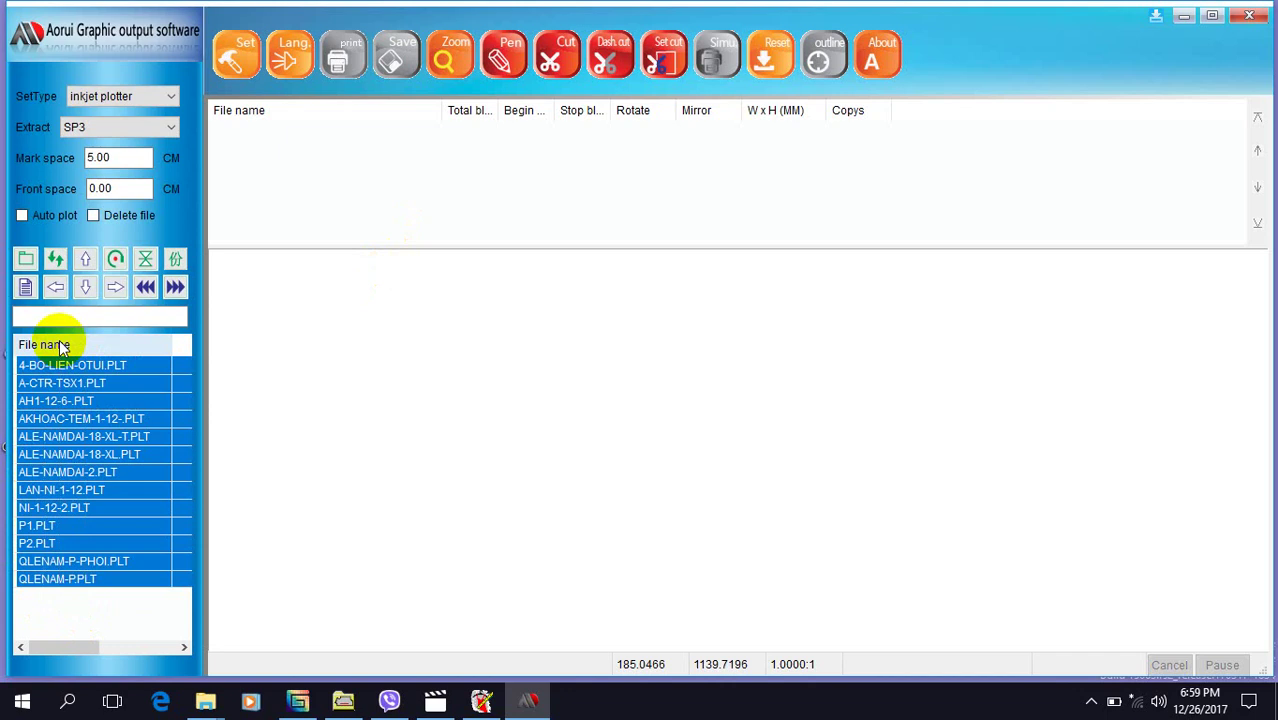
Delete the plot file 4-BO-LIEN-OTUI.PLT from the file list and accept the deletion.
left_click(116, 620)
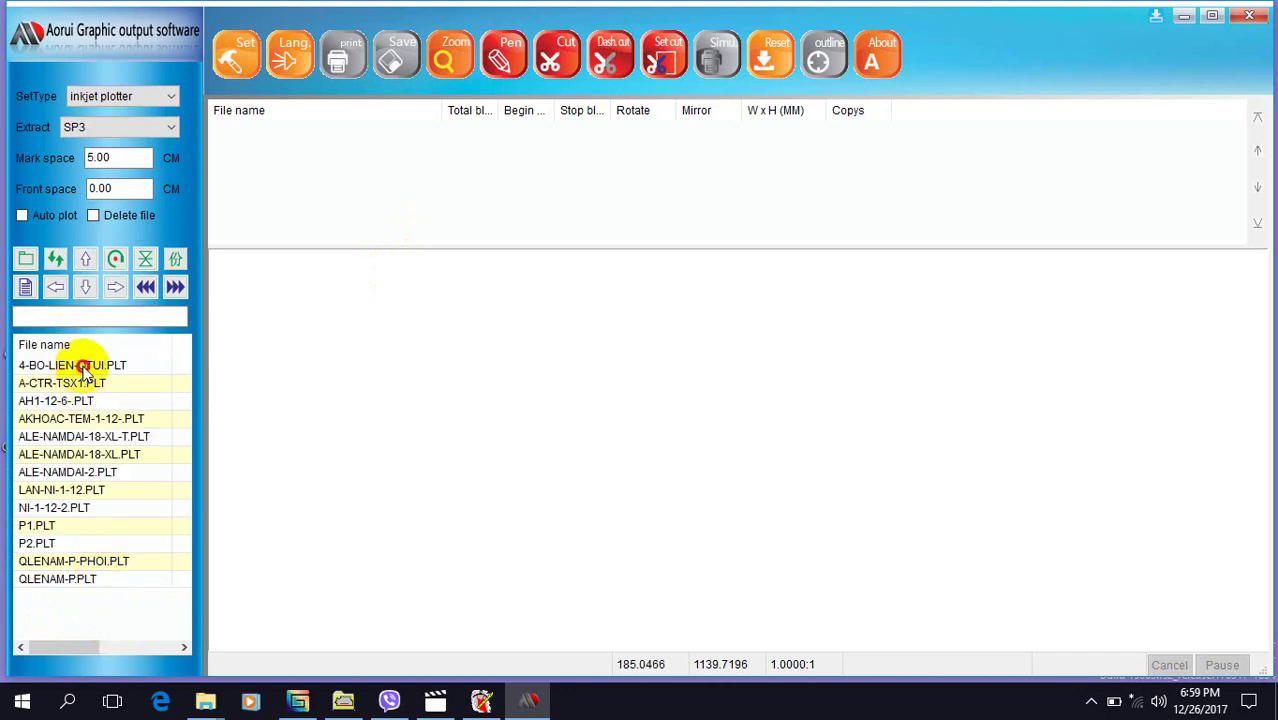
left_click(85, 367)
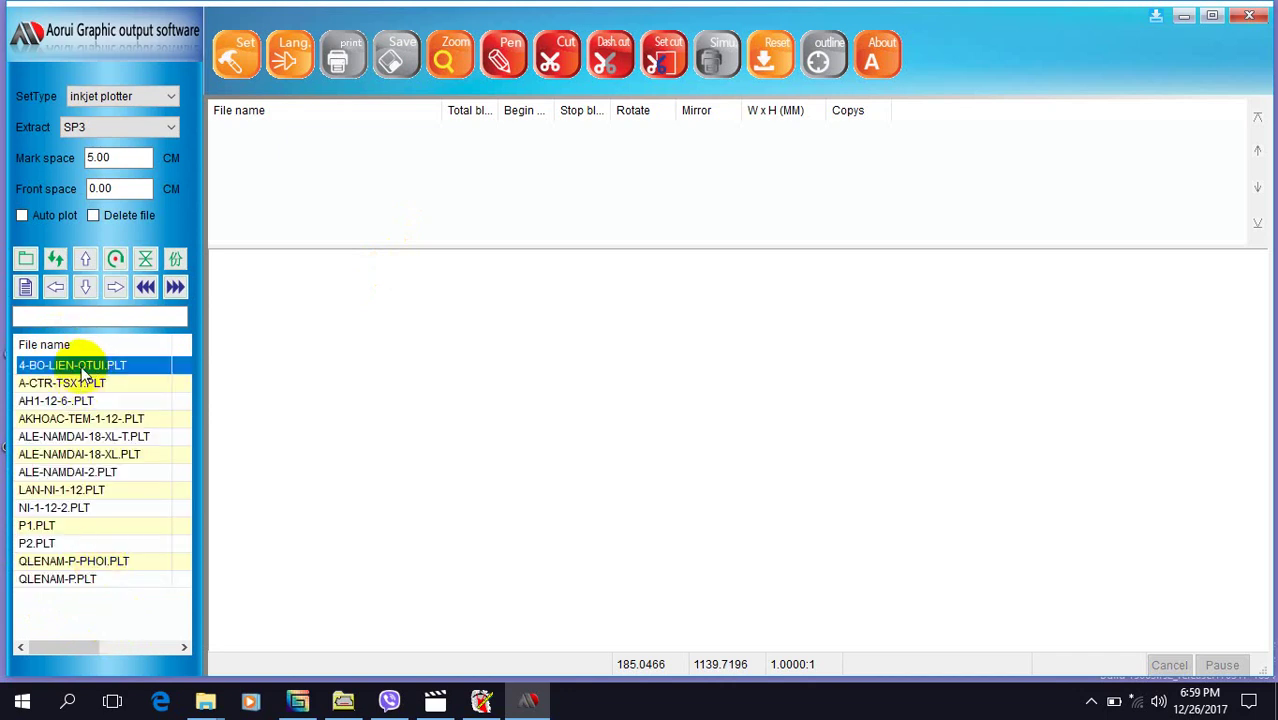
key("Delete")
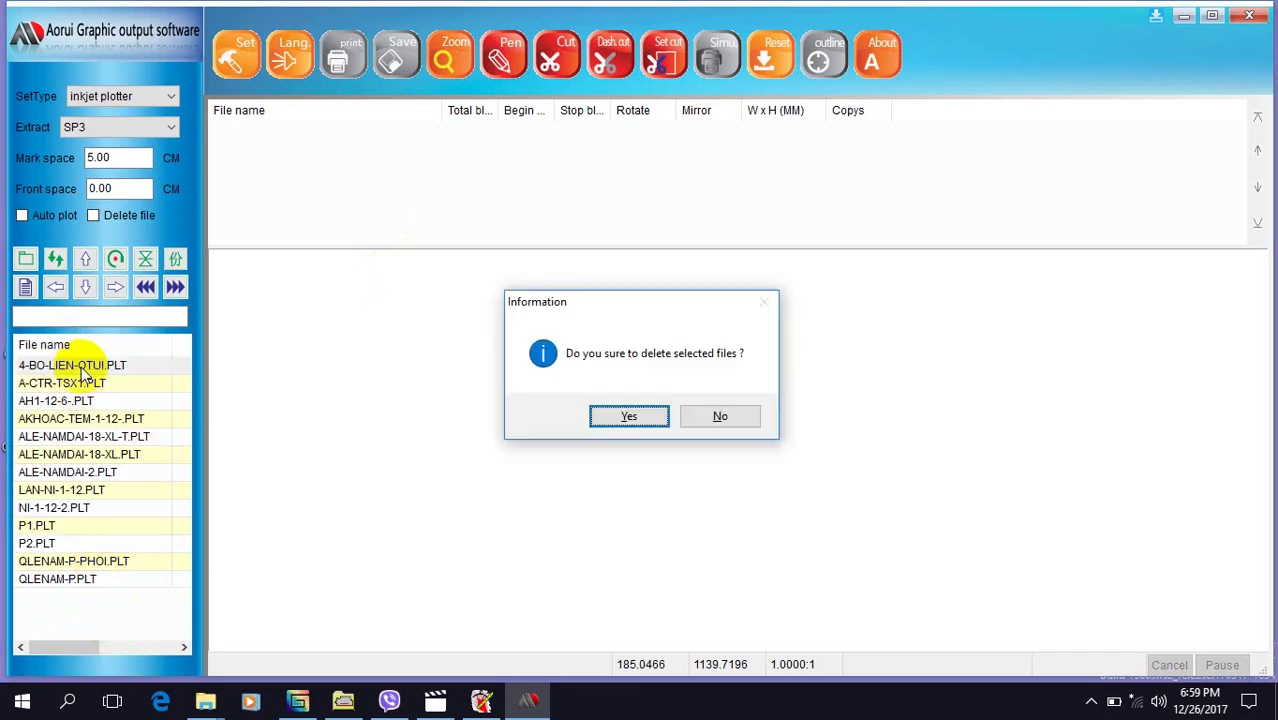
left_click(629, 416)
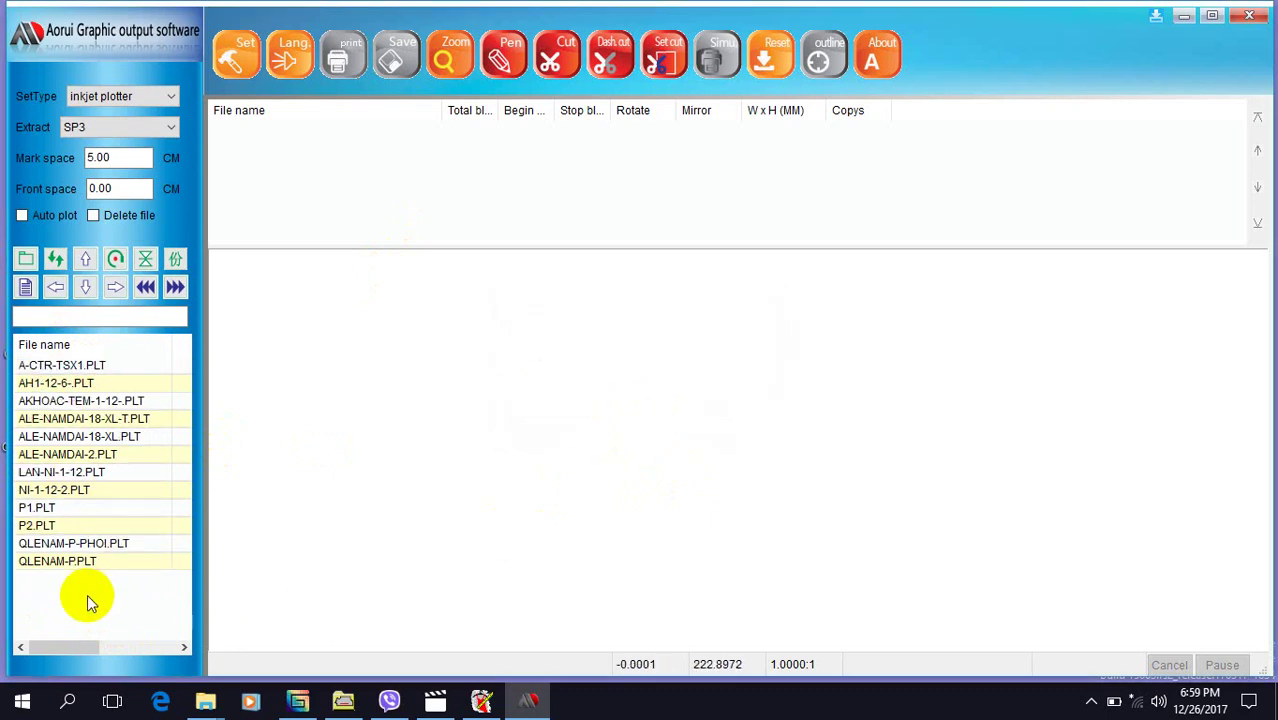
left_click(96, 364)
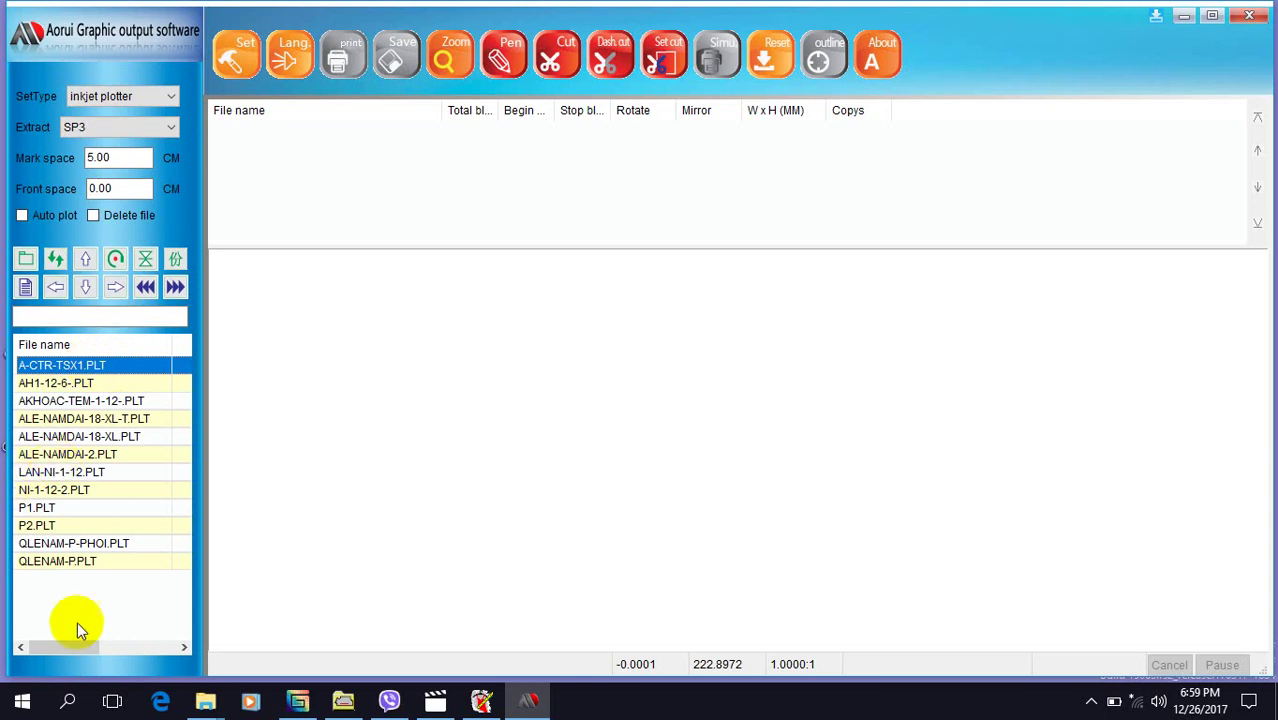
left_click_drag(77, 627, 38, 344)
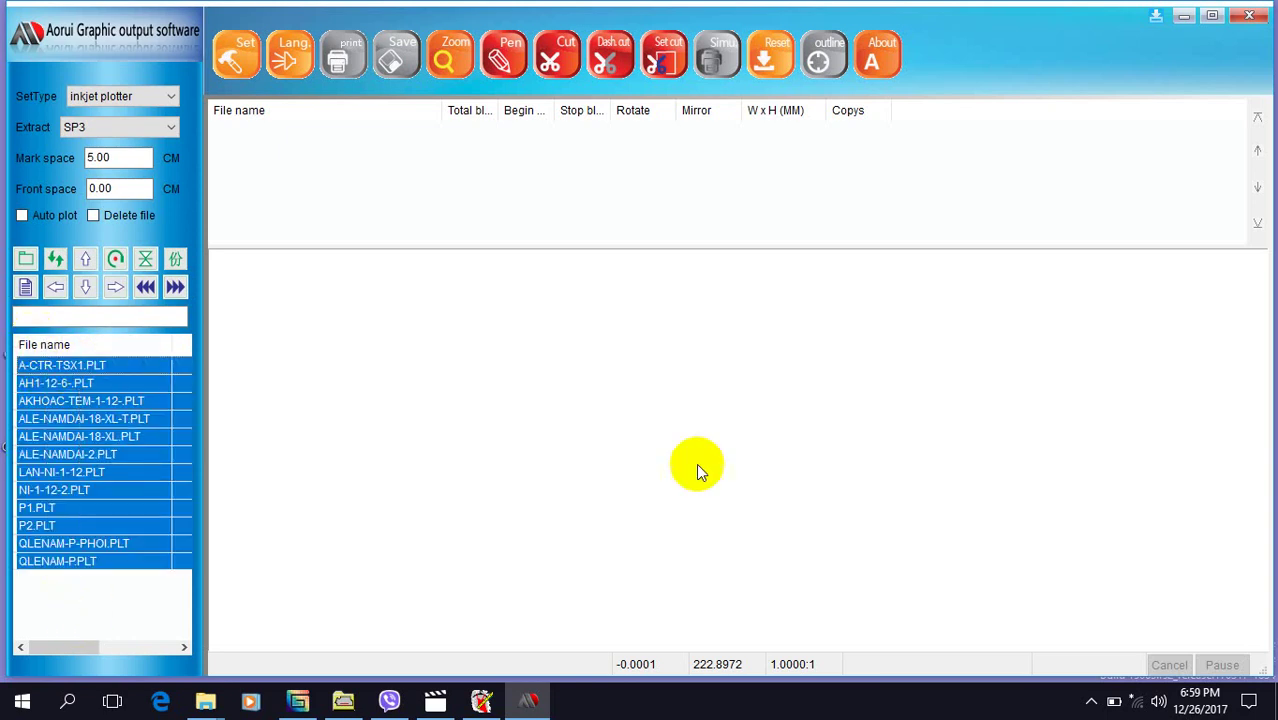
left_click(699, 463)
left_click(1182, 17)
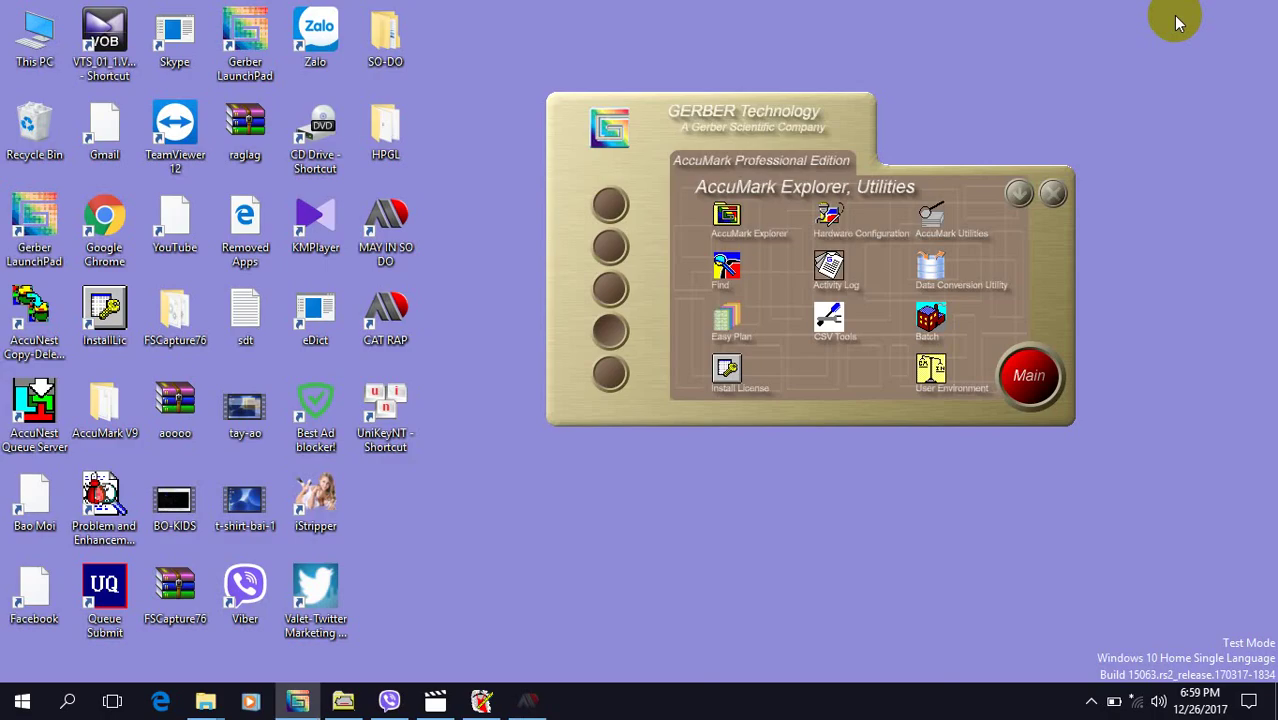
left_click(345, 703)
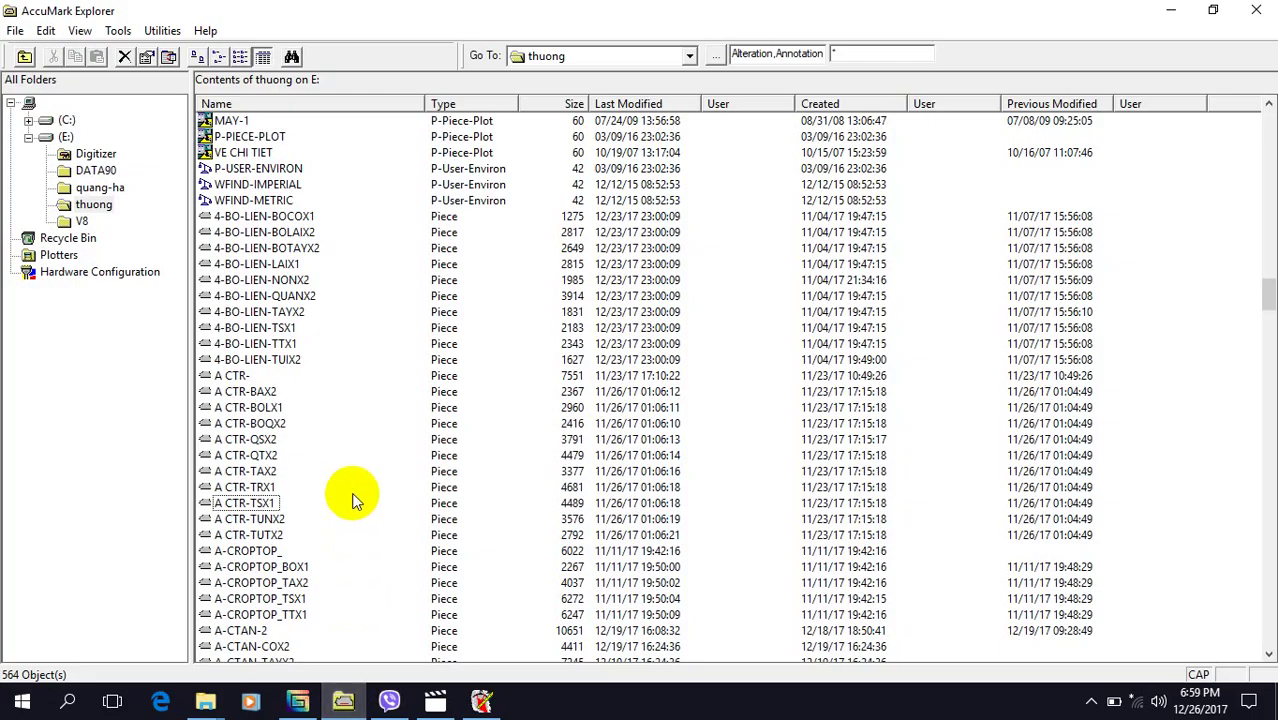
left_click(1170, 13)
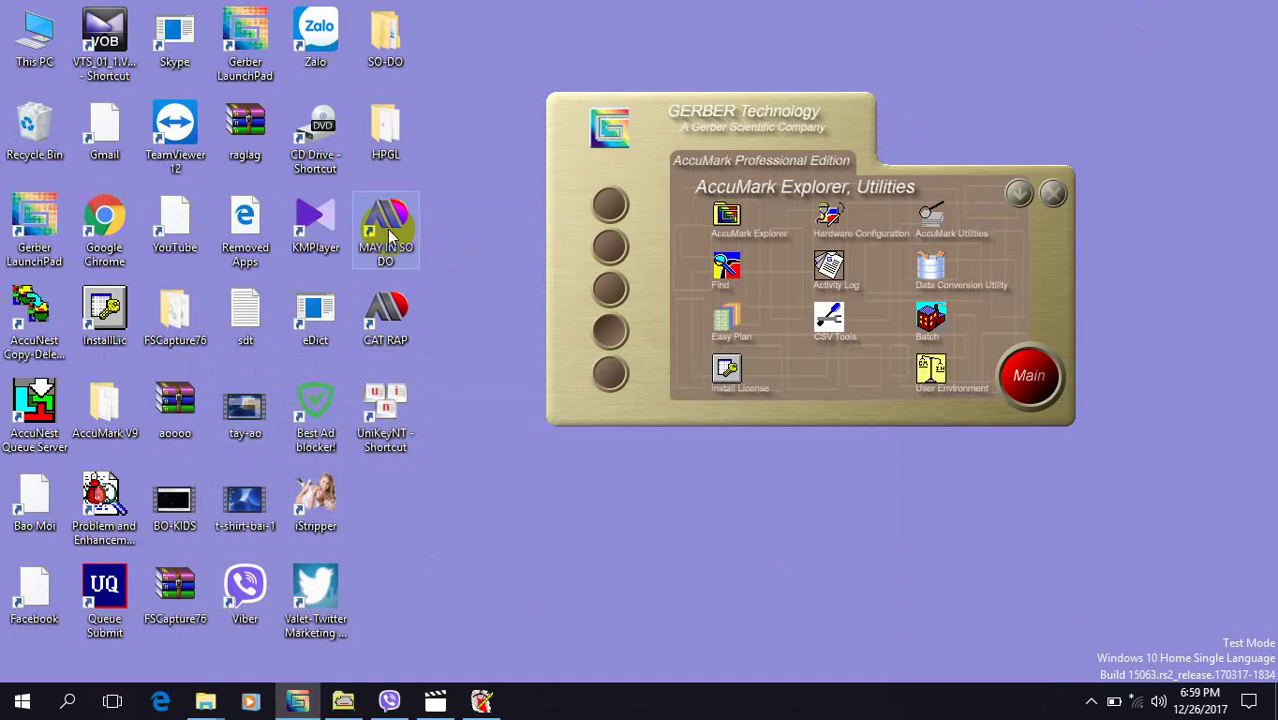
left_click(1091, 702)
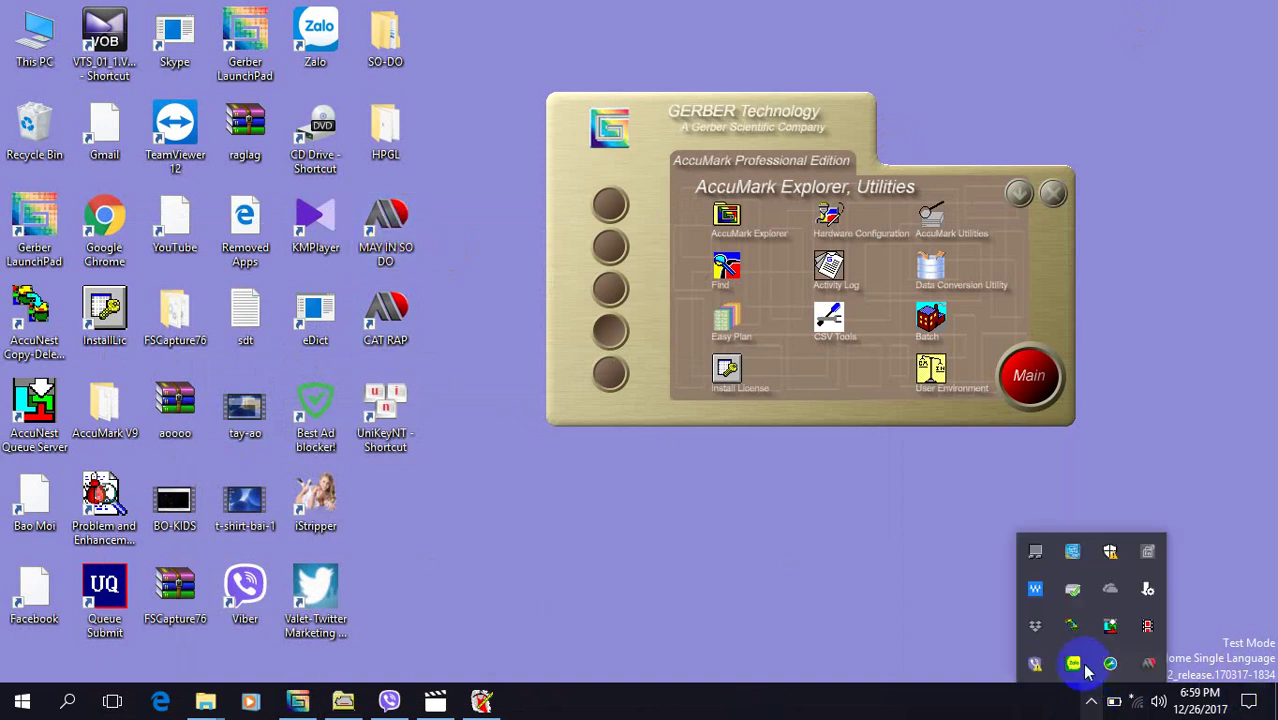
left_click(1149, 663)
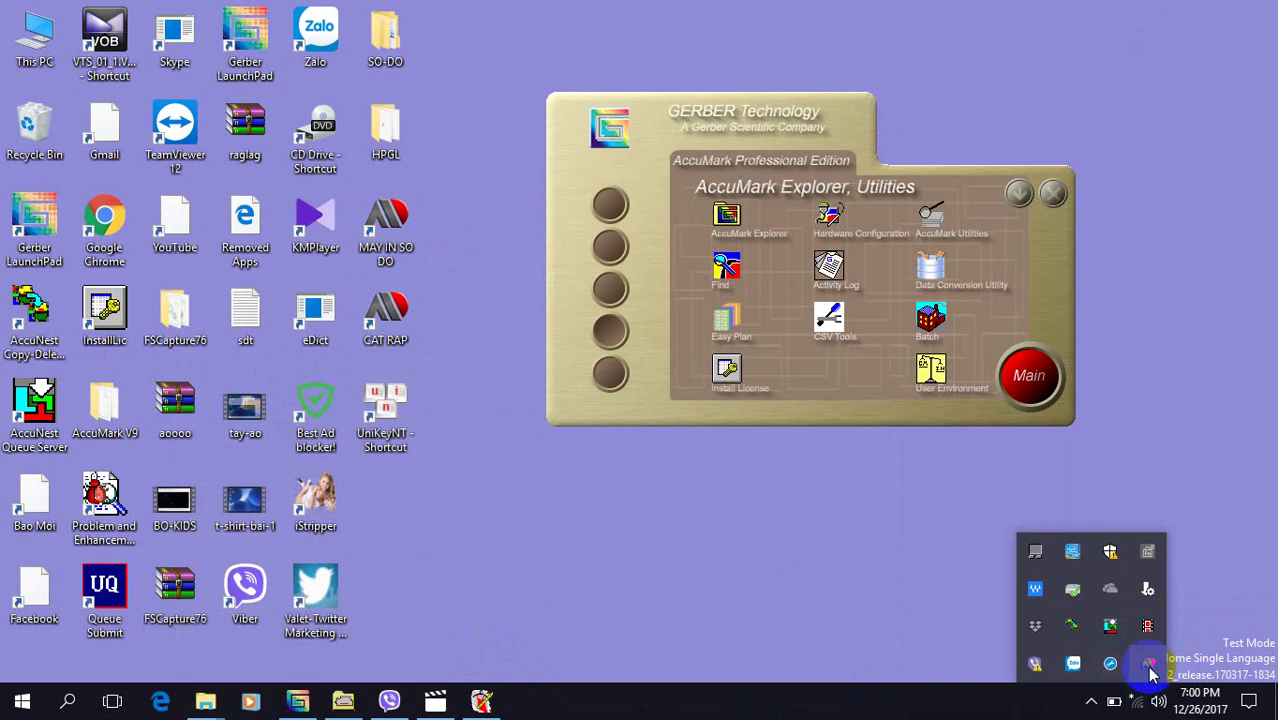
left_click(525, 699)
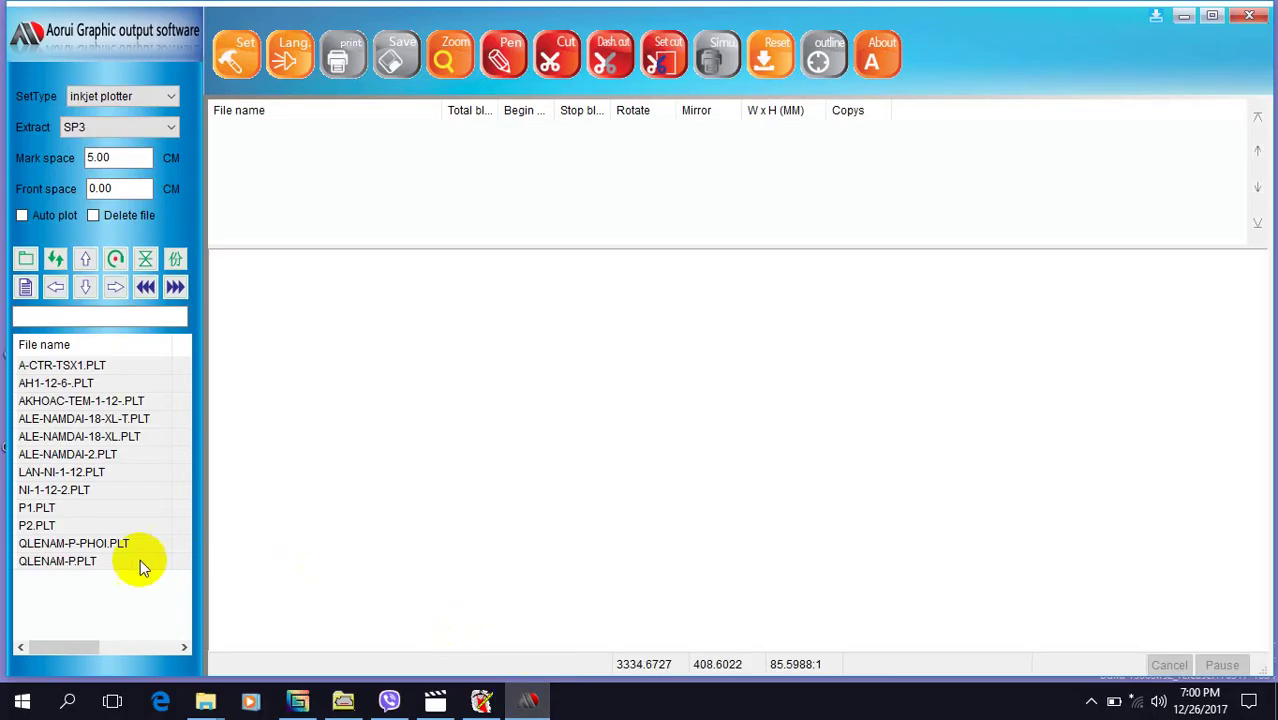
Delete all remaining PLT files from the file list and accept the deletion.
left_click(62, 586)
left_click_drag(62, 586, 57, 334)
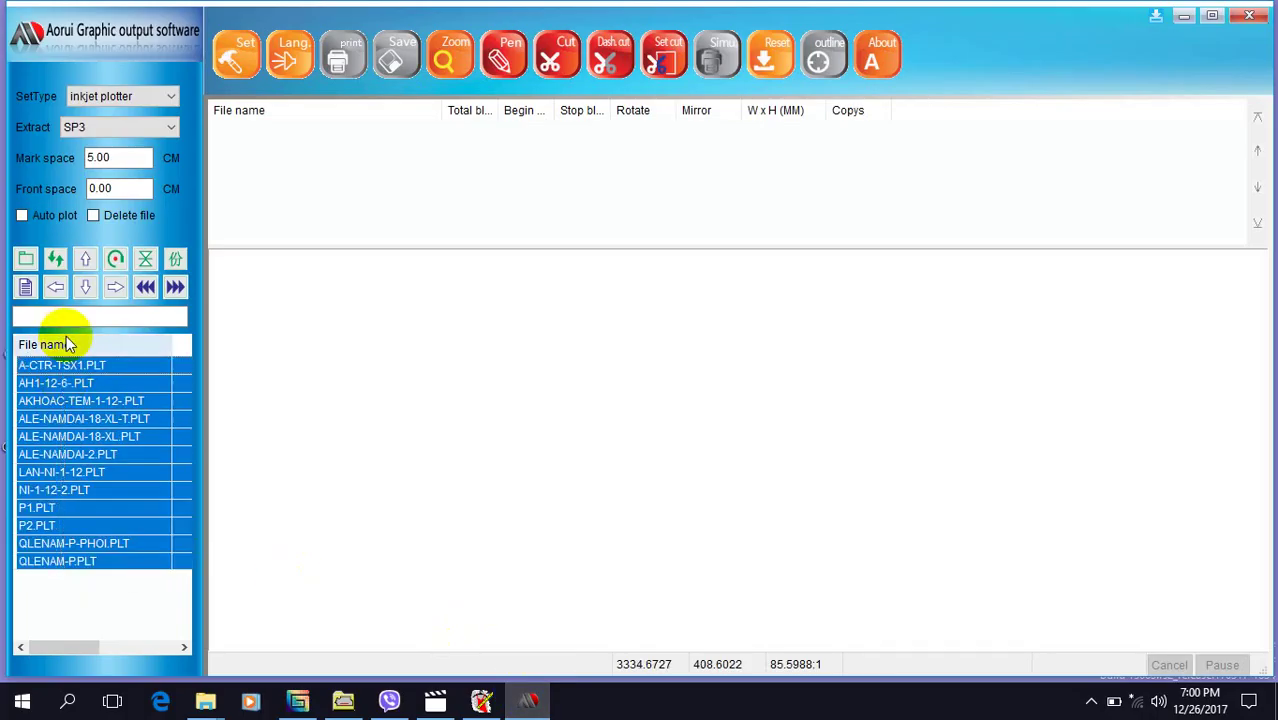
key("Delete")
left_click(628, 413)
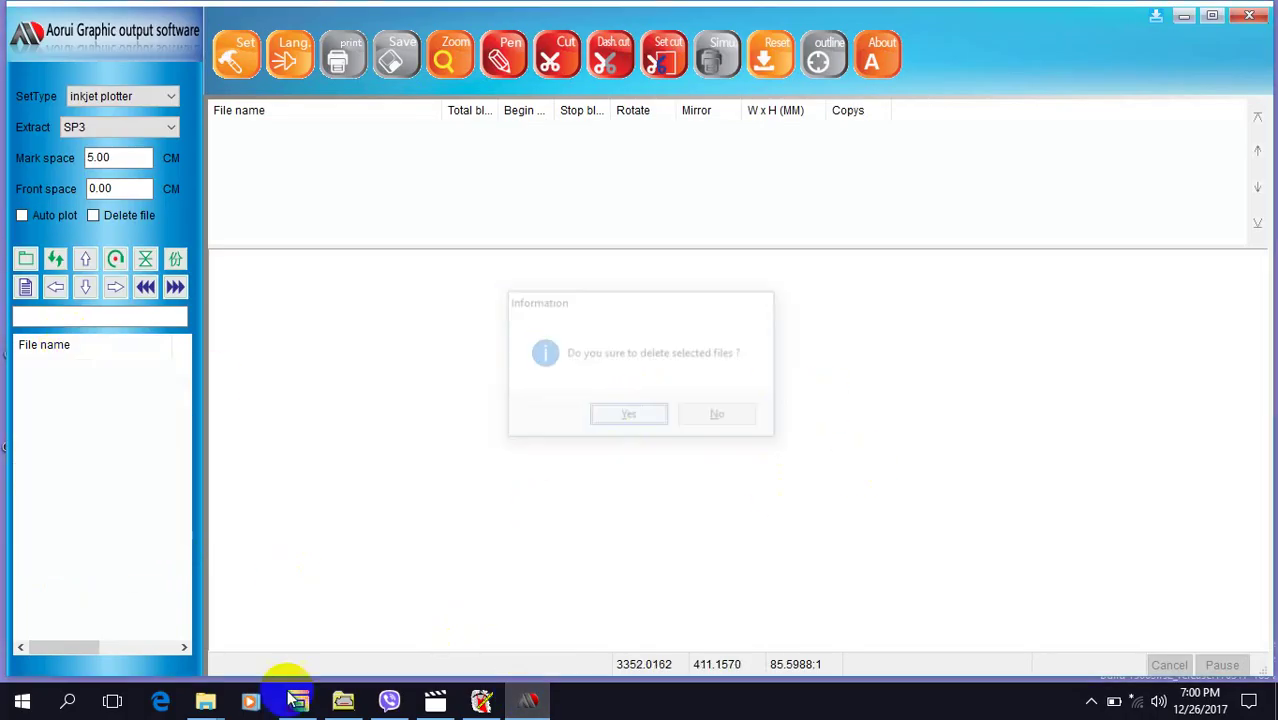
Switch to AccuMark Explorer and send the piece A CTR-TSX1 from the thuong folder to the plotter.
left_click(343, 700)
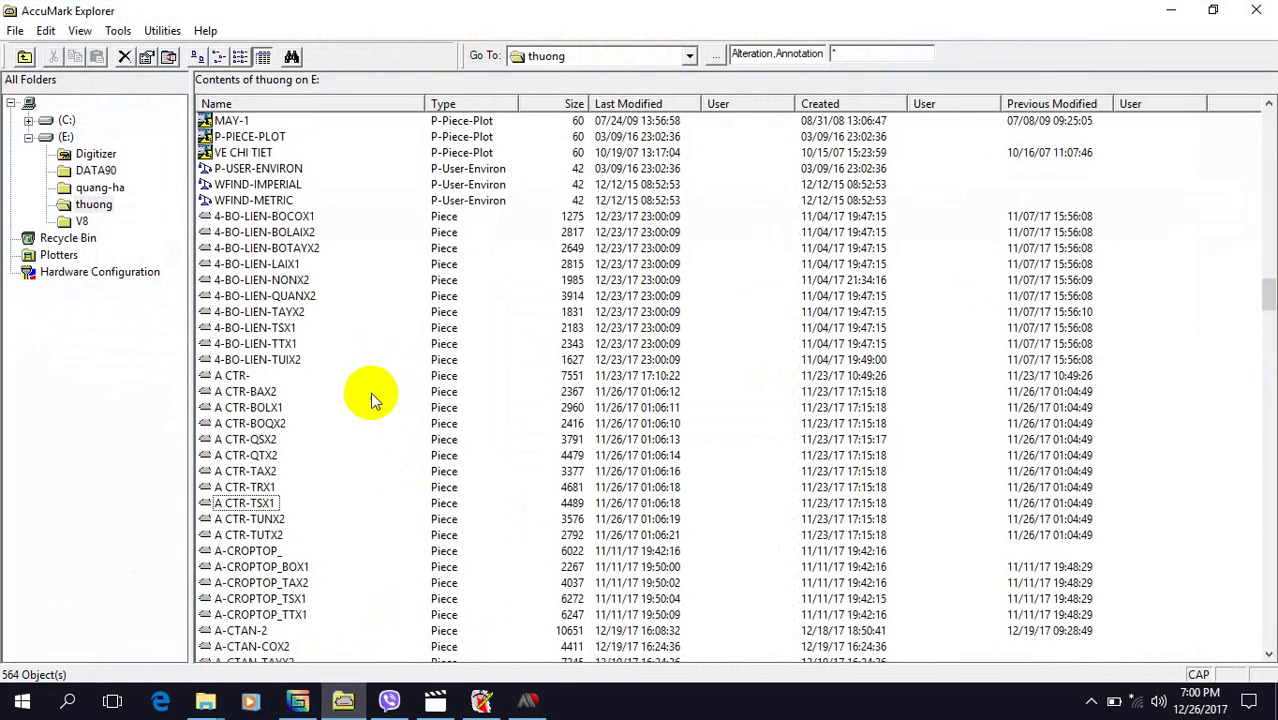
left_click(268, 503)
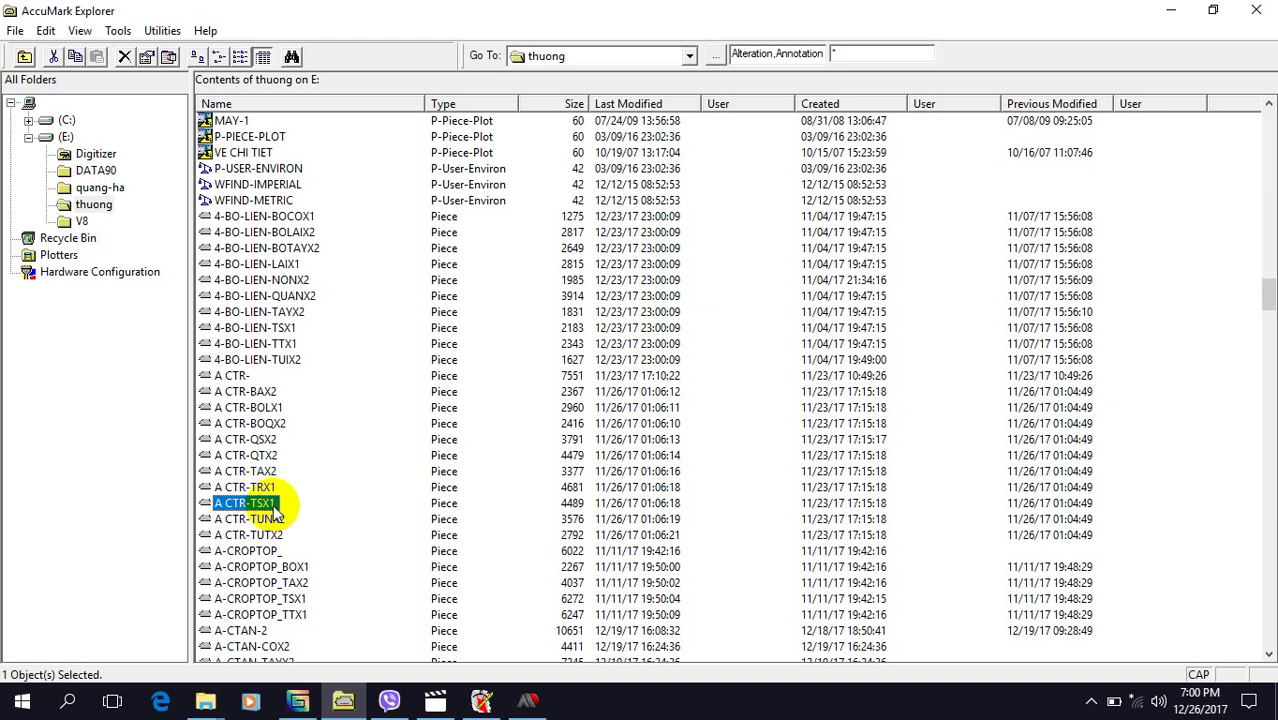
left_click(265, 510, "ctrl")
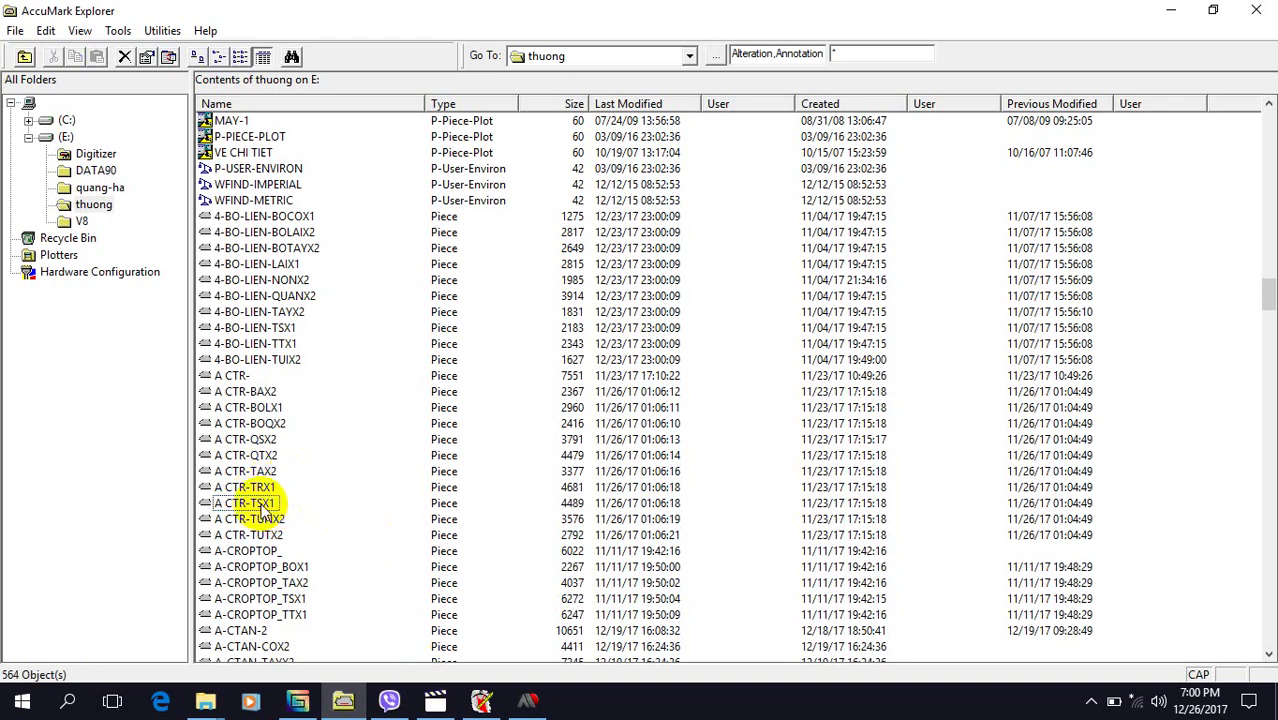
right_click(263, 506)
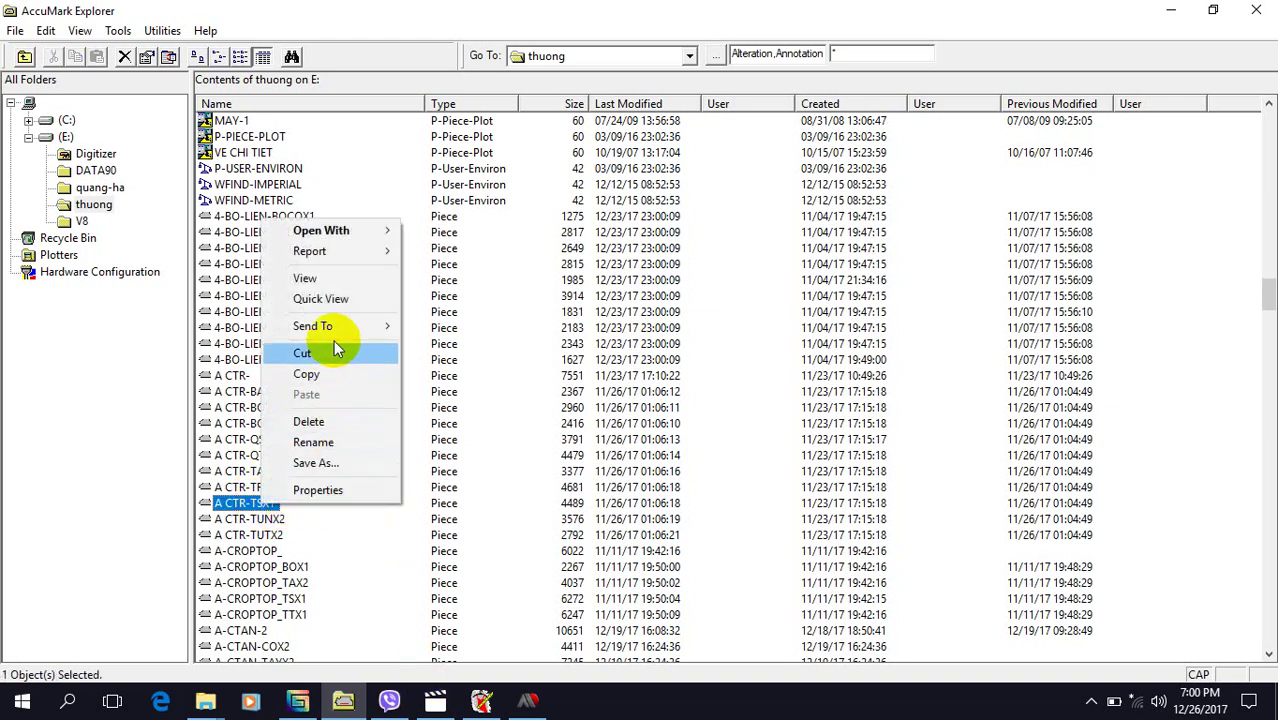
mouse_move(343, 326)
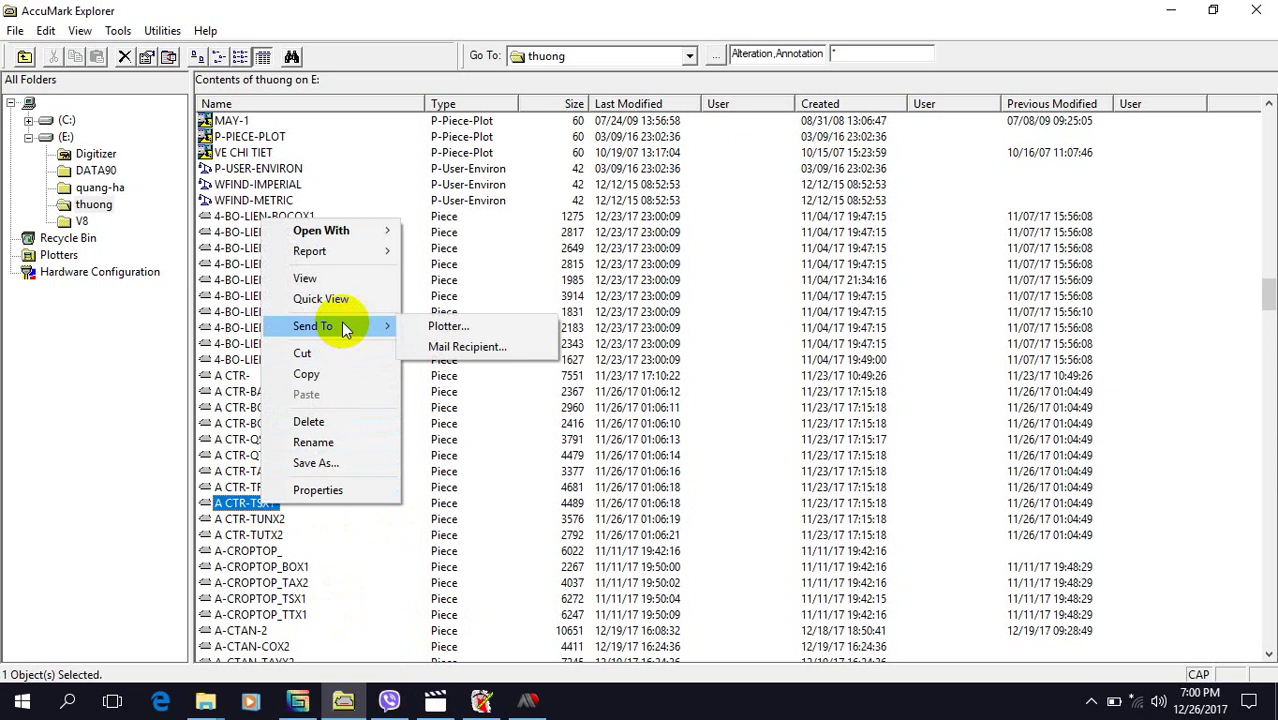
left_click(445, 327)
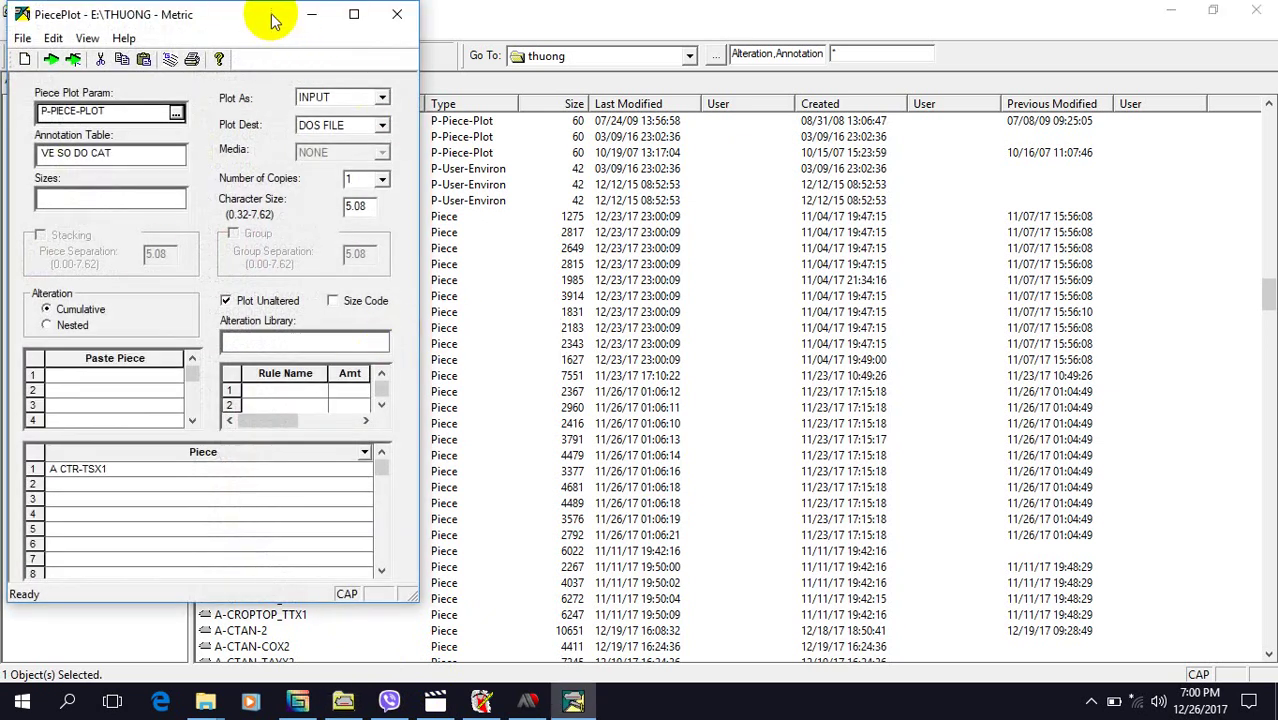
Review the file type, plot destination, directory and file naming settings in the Piece Plot Options.
left_click_drag(275, 20, 562, 36)
left_click(372, 54)
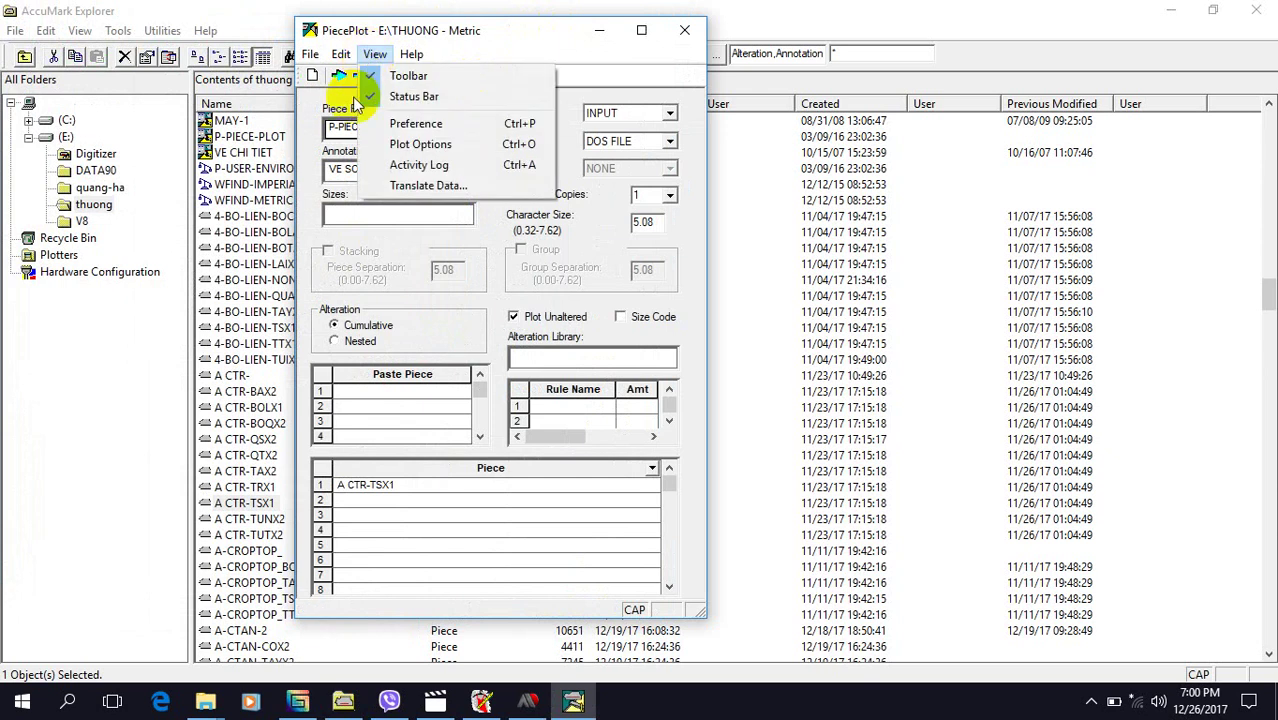
left_click(459, 149)
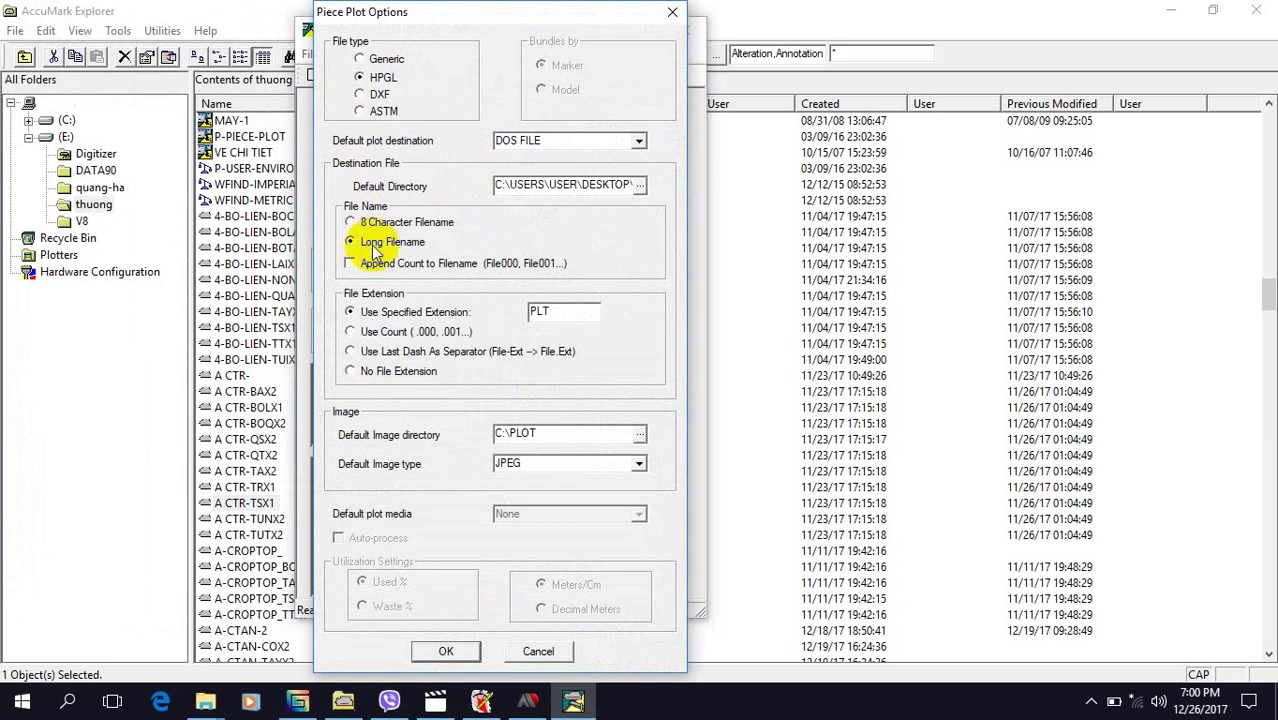
left_click(671, 12)
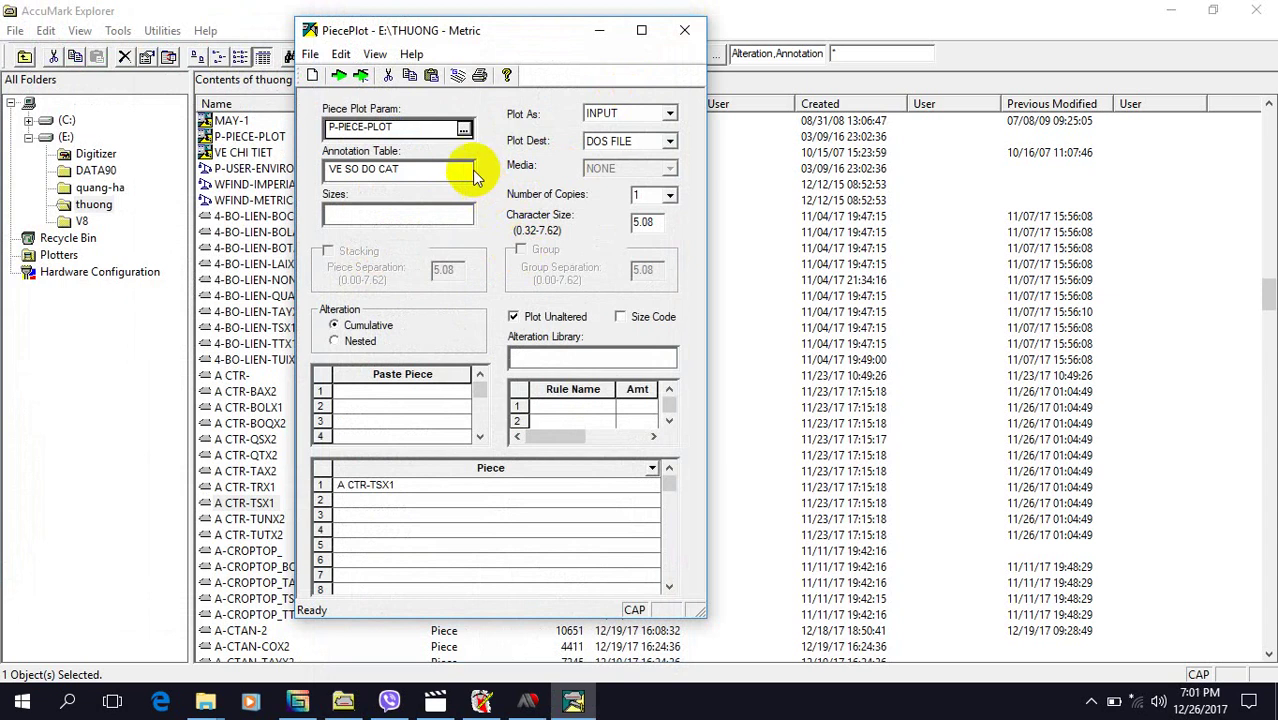
Choose P-PIECE-PLOT as the piece plot parameter table and VE SO DO SAN XUAT as the annotation table.
left_click(463, 128)
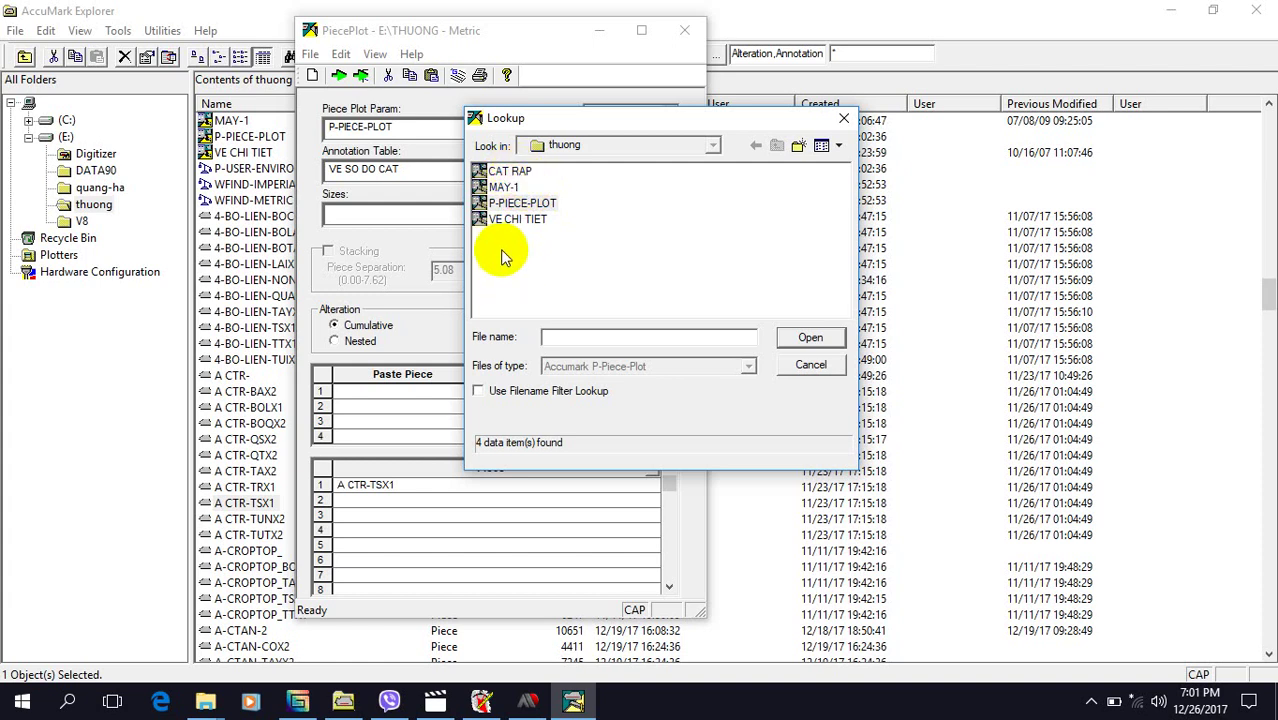
left_click(527, 204)
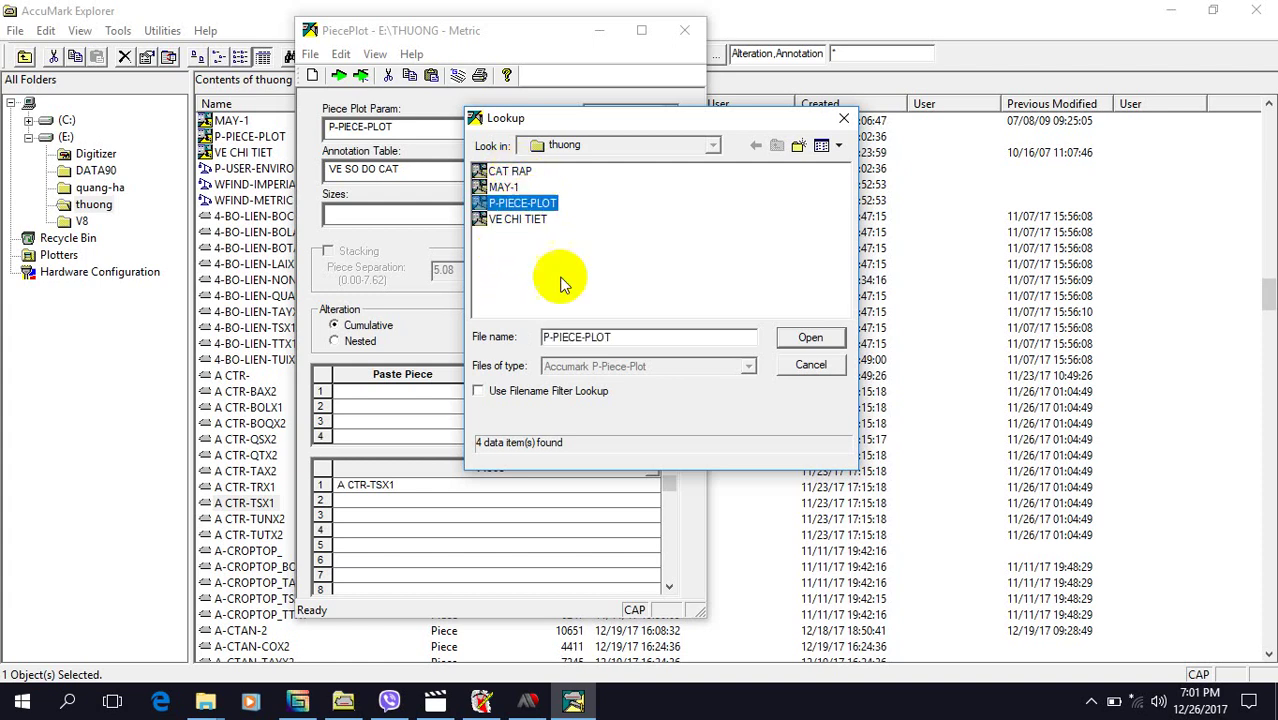
left_click(806, 340)
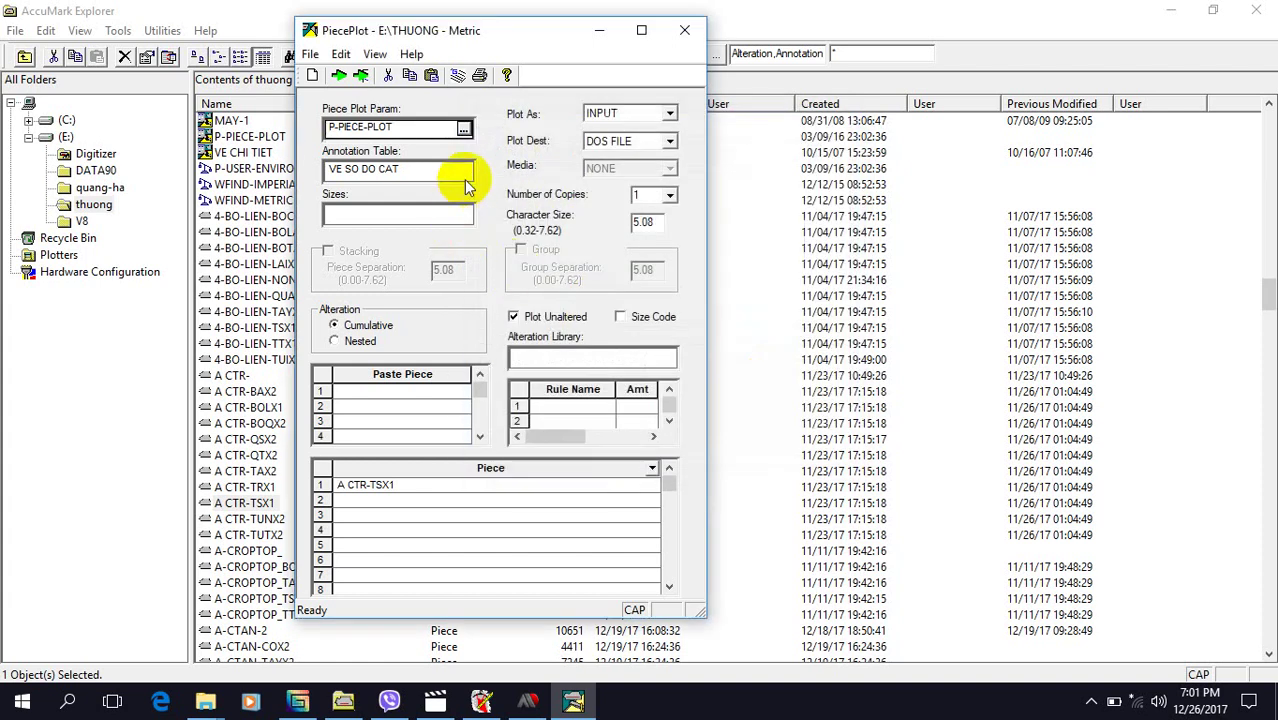
left_click(465, 170)
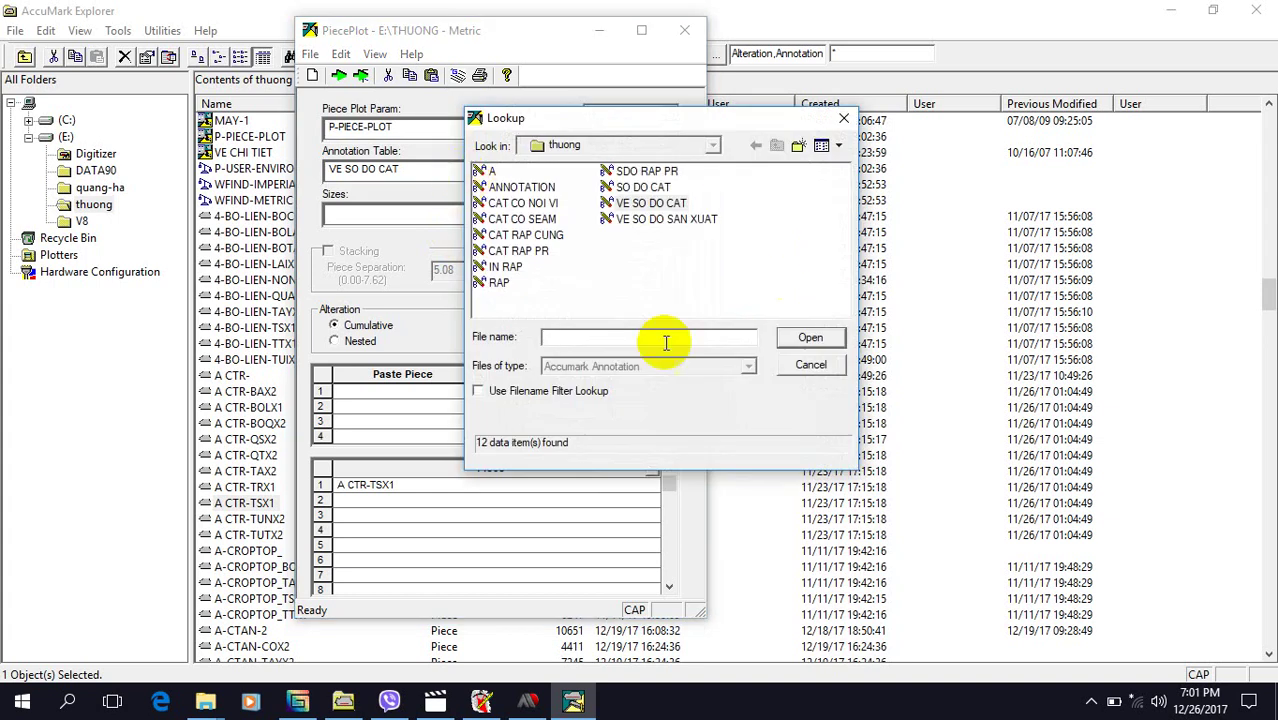
left_click(647, 208)
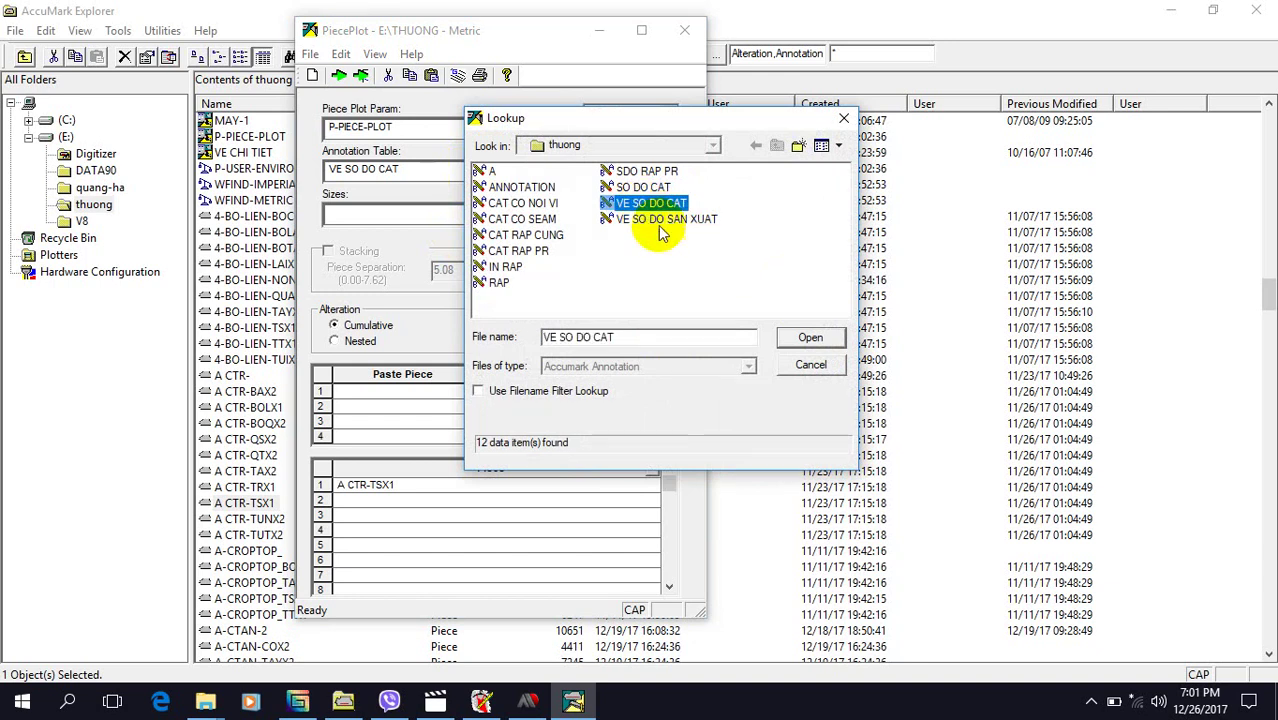
left_click(660, 222)
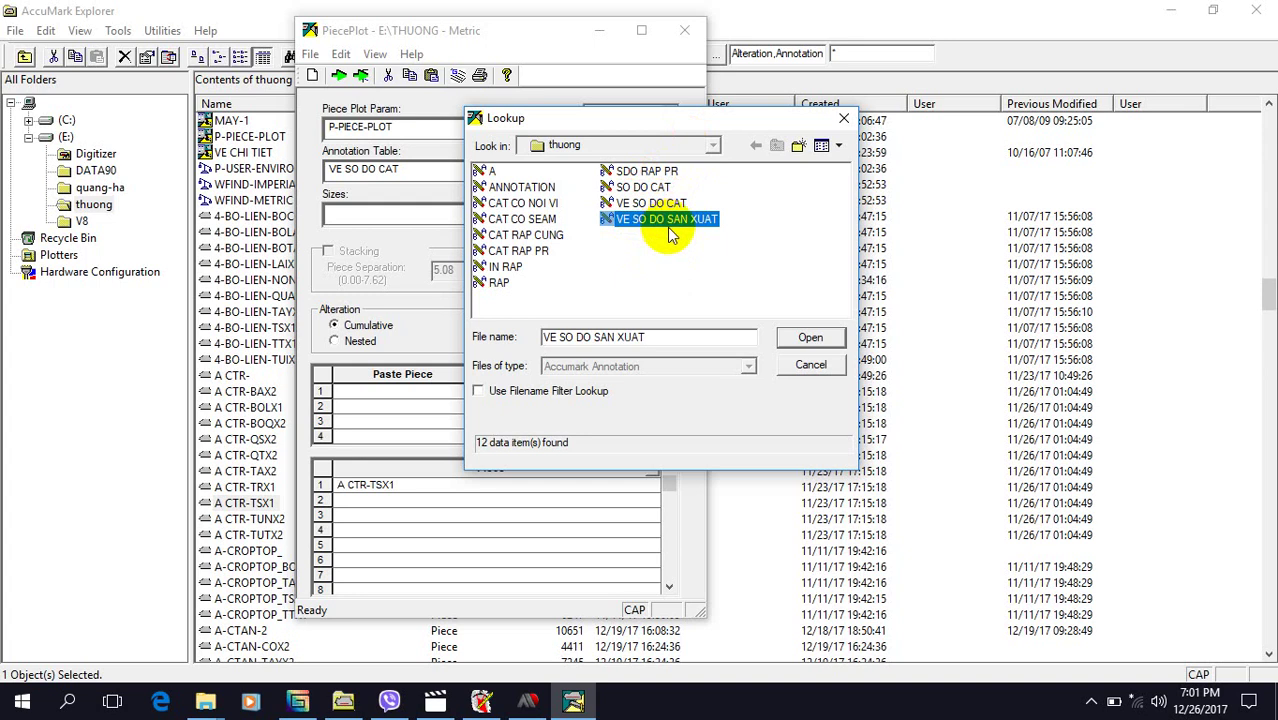
left_click(812, 340)
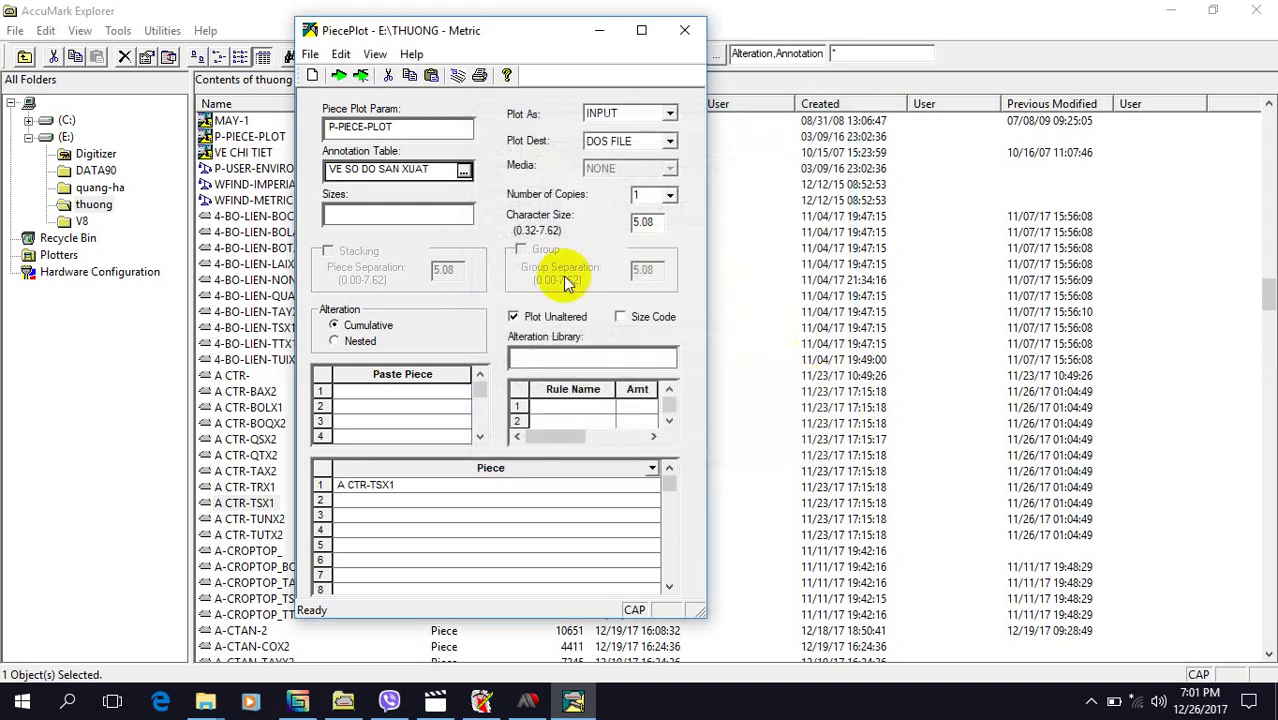
Include all sizes 2, 4, 6, 8, 10 and 12, and process the piece plot.
left_click(466, 214)
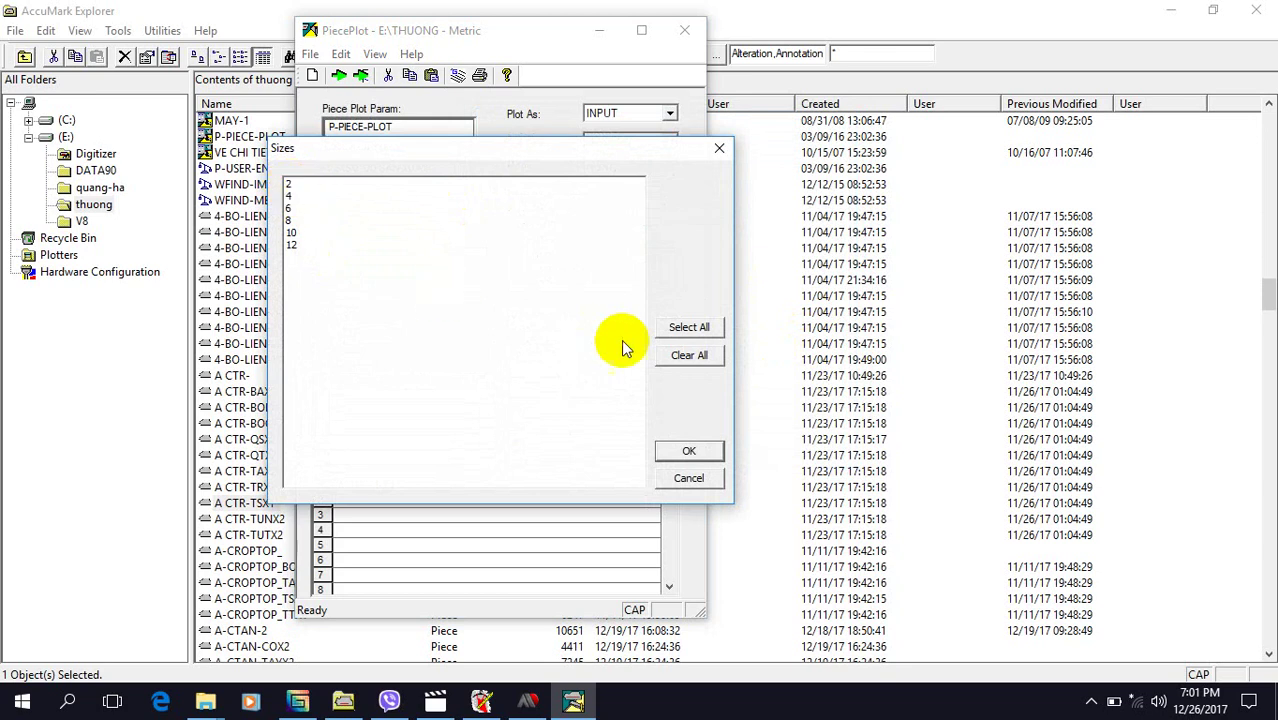
left_click(689, 328)
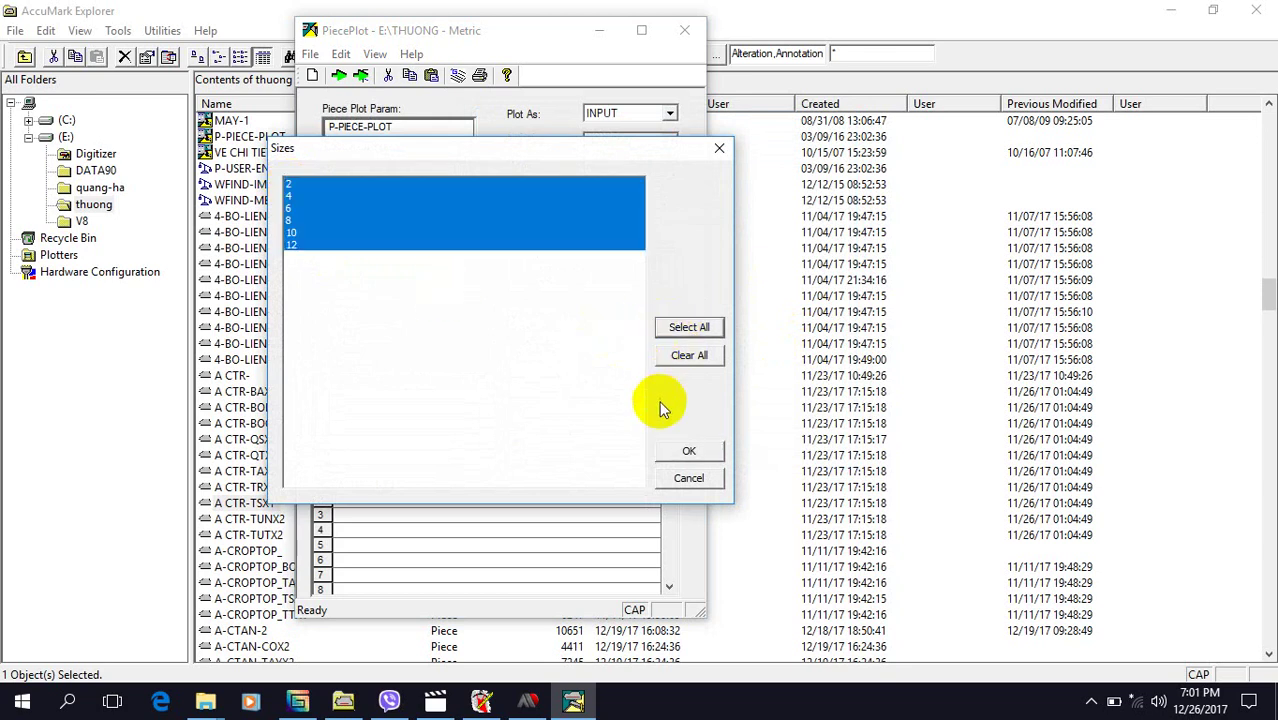
left_click(690, 452)
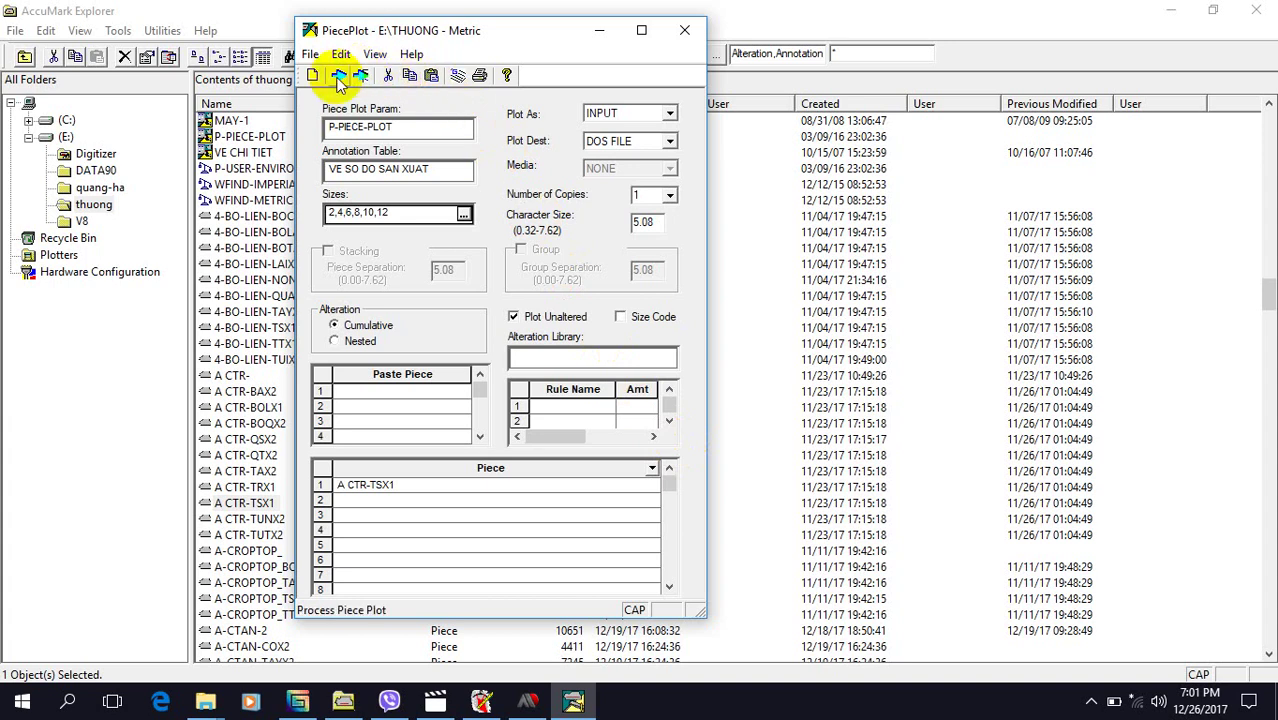
left_click(337, 73)
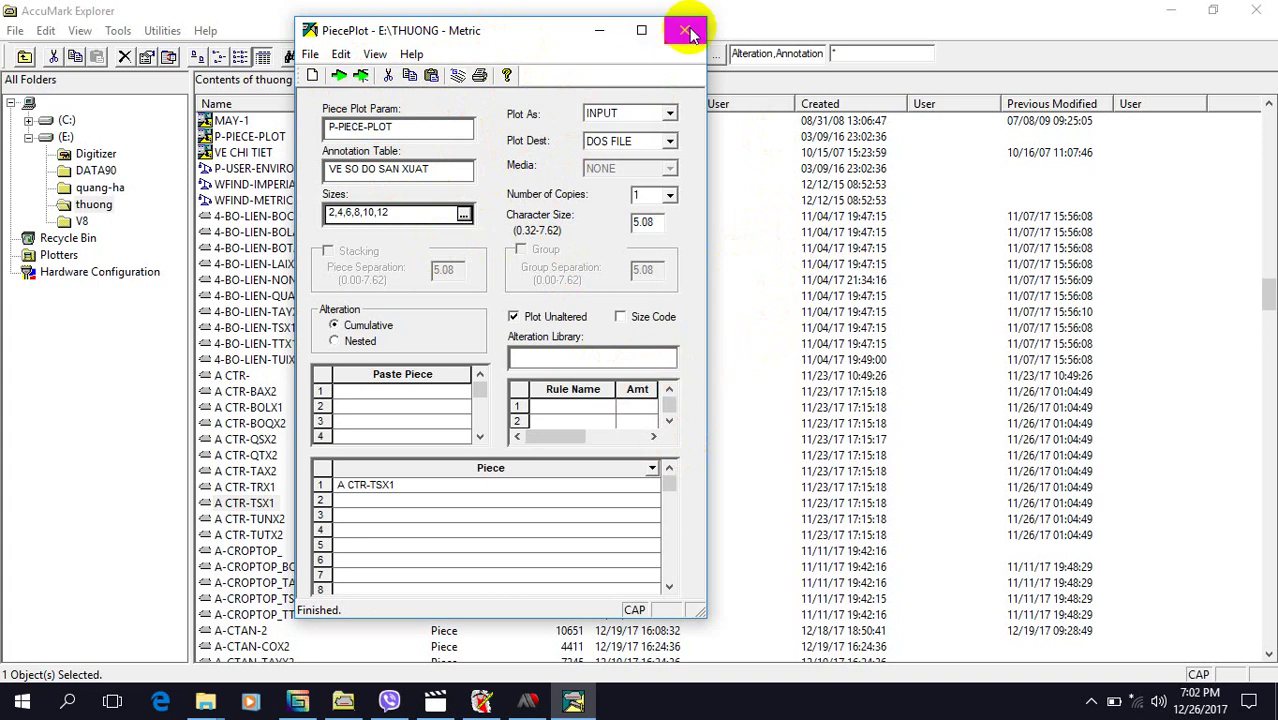
left_click(643, 30)
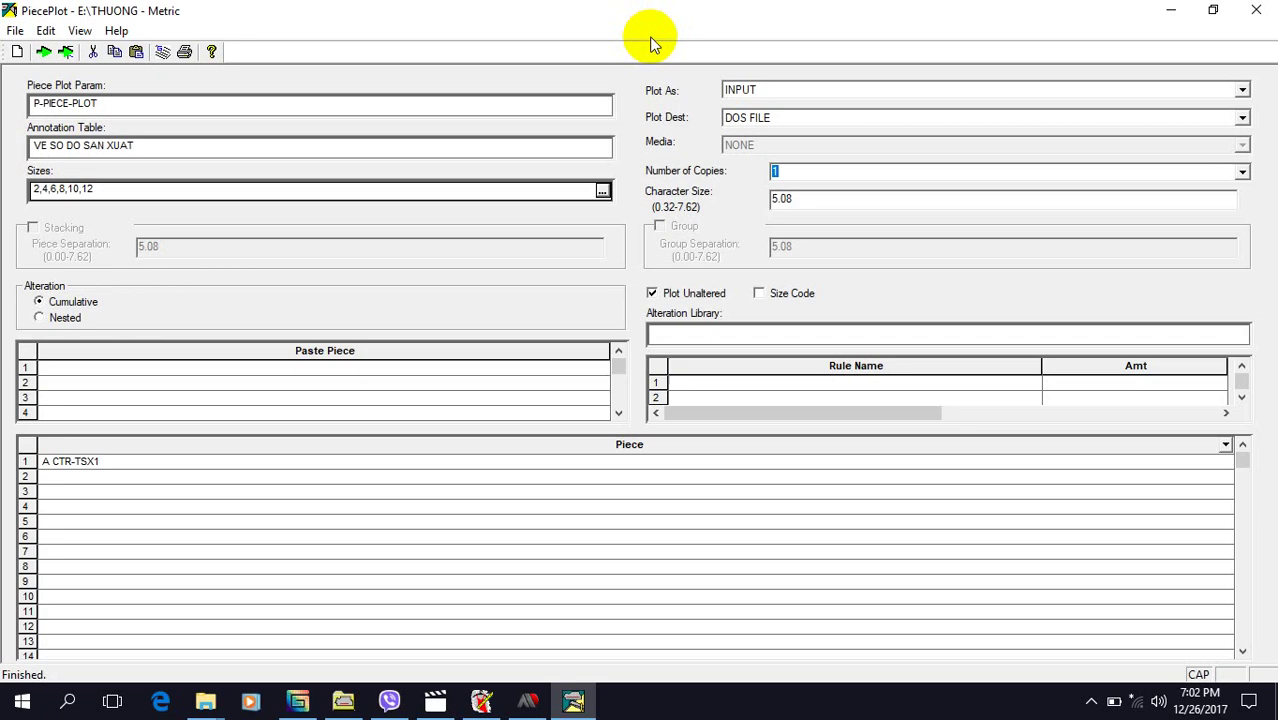
Close the piece plot window and restart the Aorui Graphic output software using the MAY IN SO DO shortcut.
left_click(1256, 10)
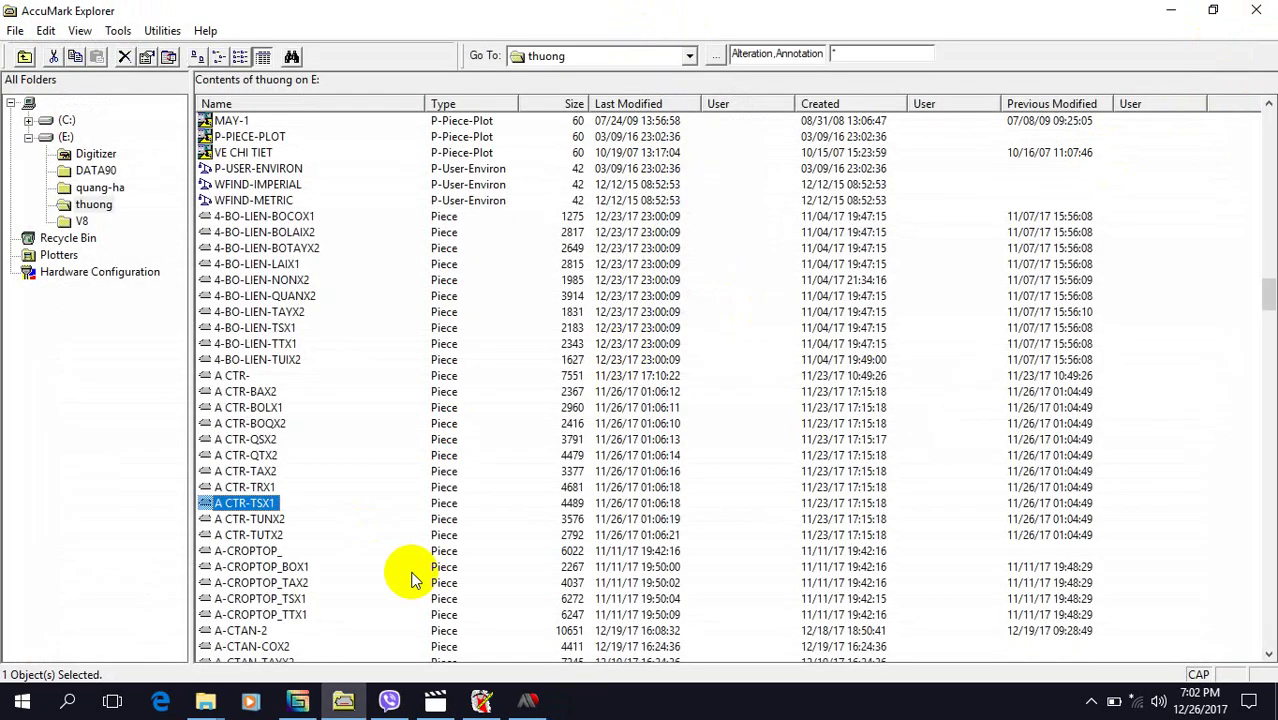
left_click(1176, 12)
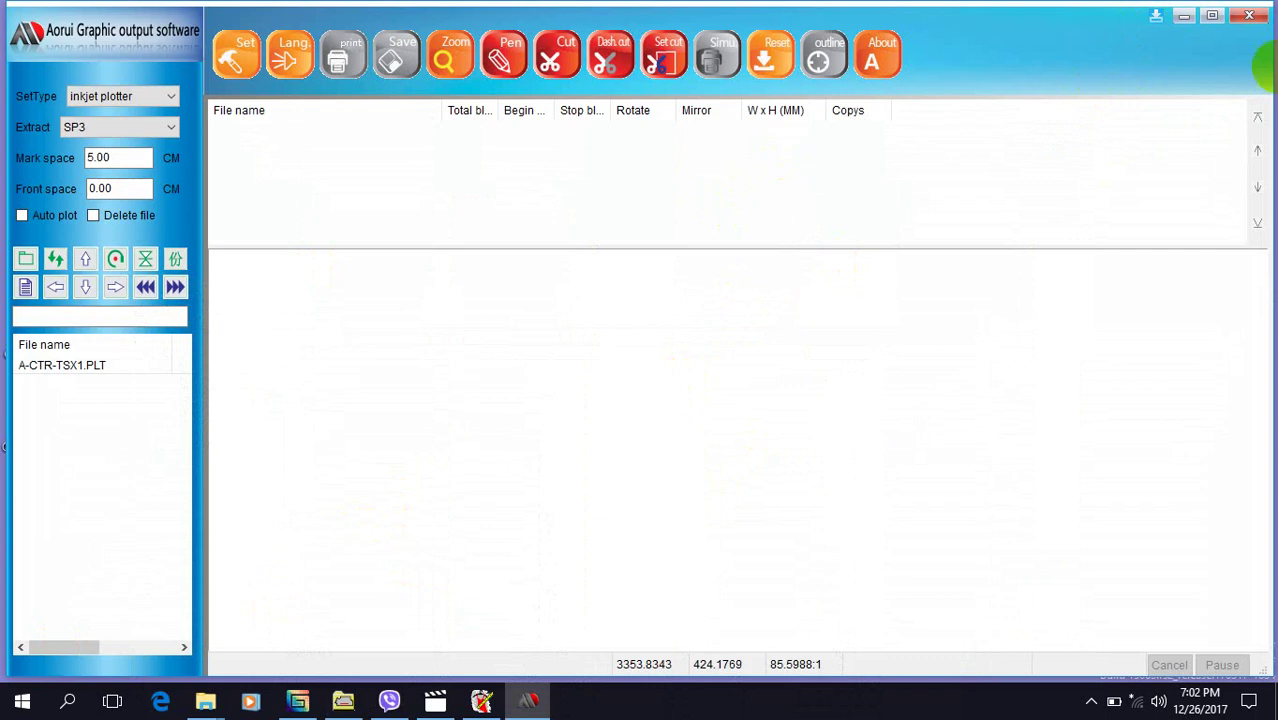
left_click(1249, 15)
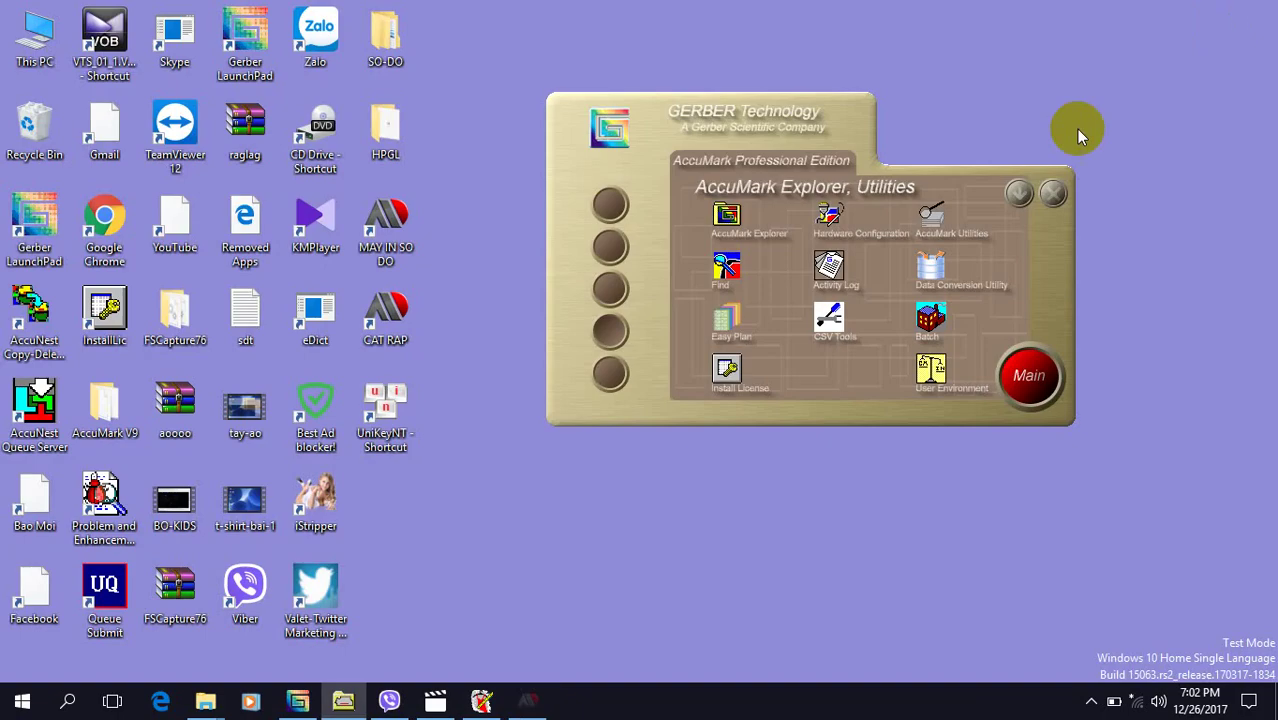
double_click(400, 232)
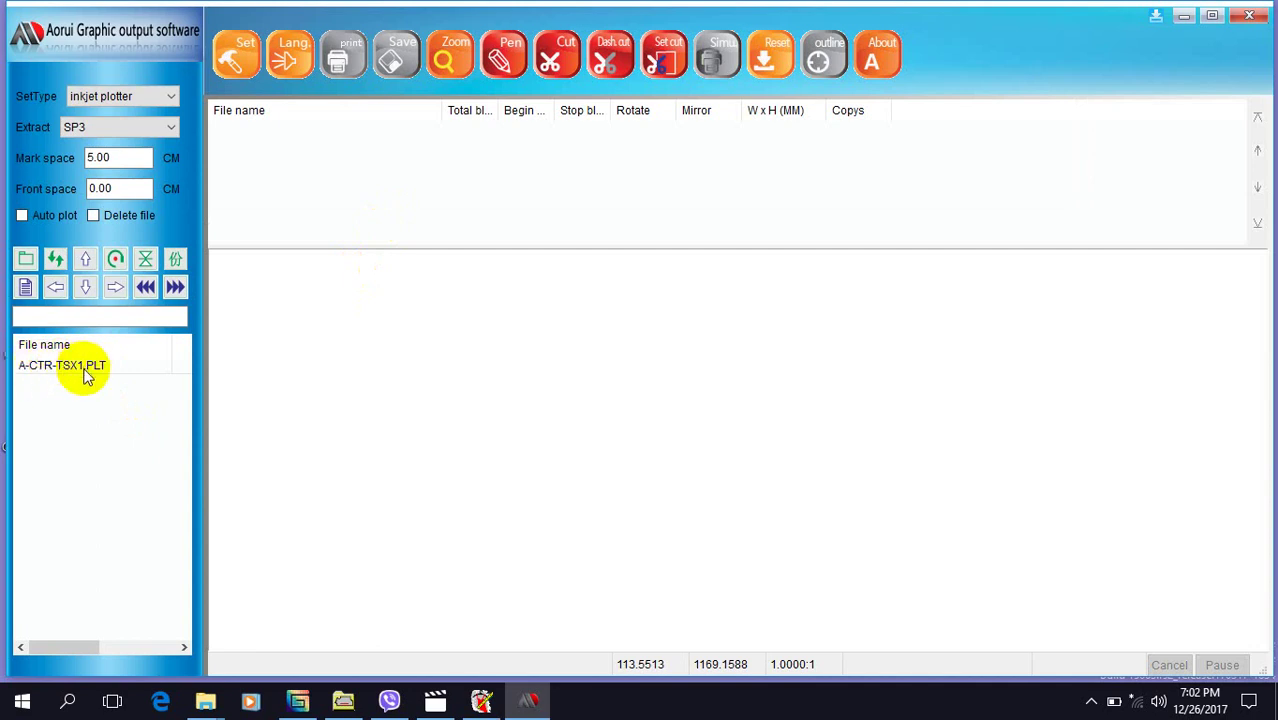
Add A-CTR-TSX1.PLT to the plot list and inspect its nested piece outlines up close in the preview.
double_click(86, 370)
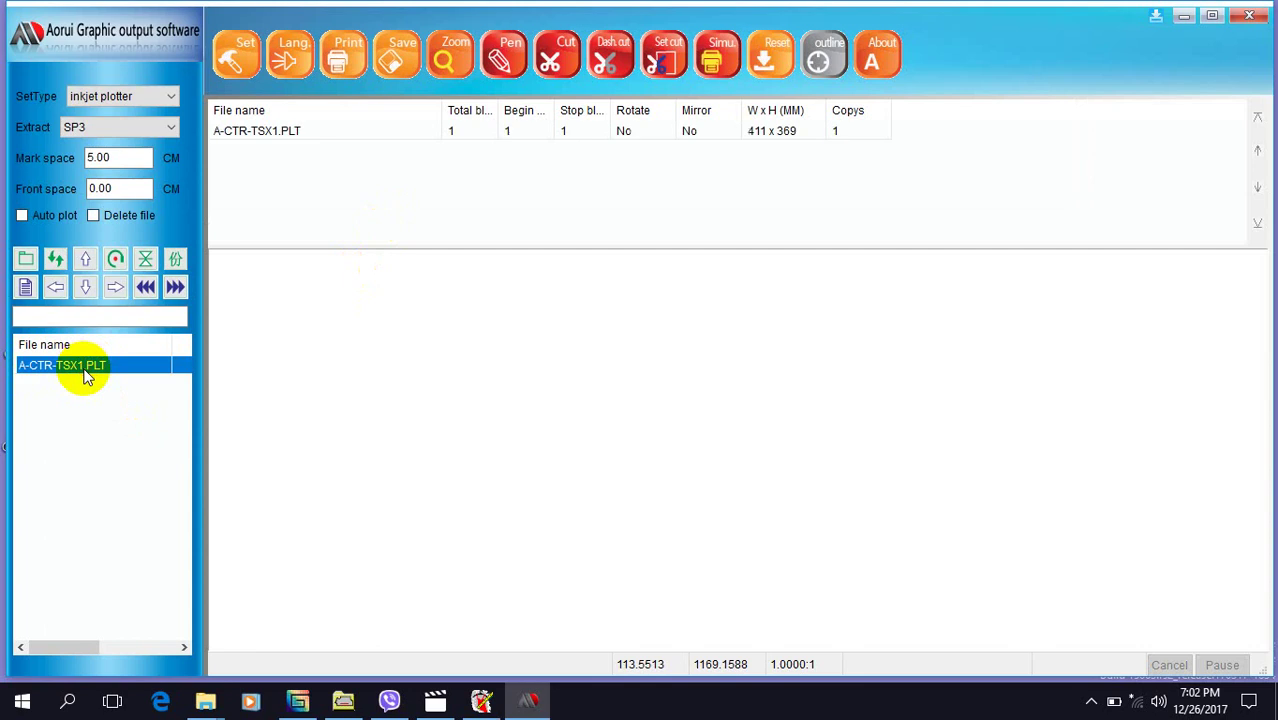
left_click(315, 130)
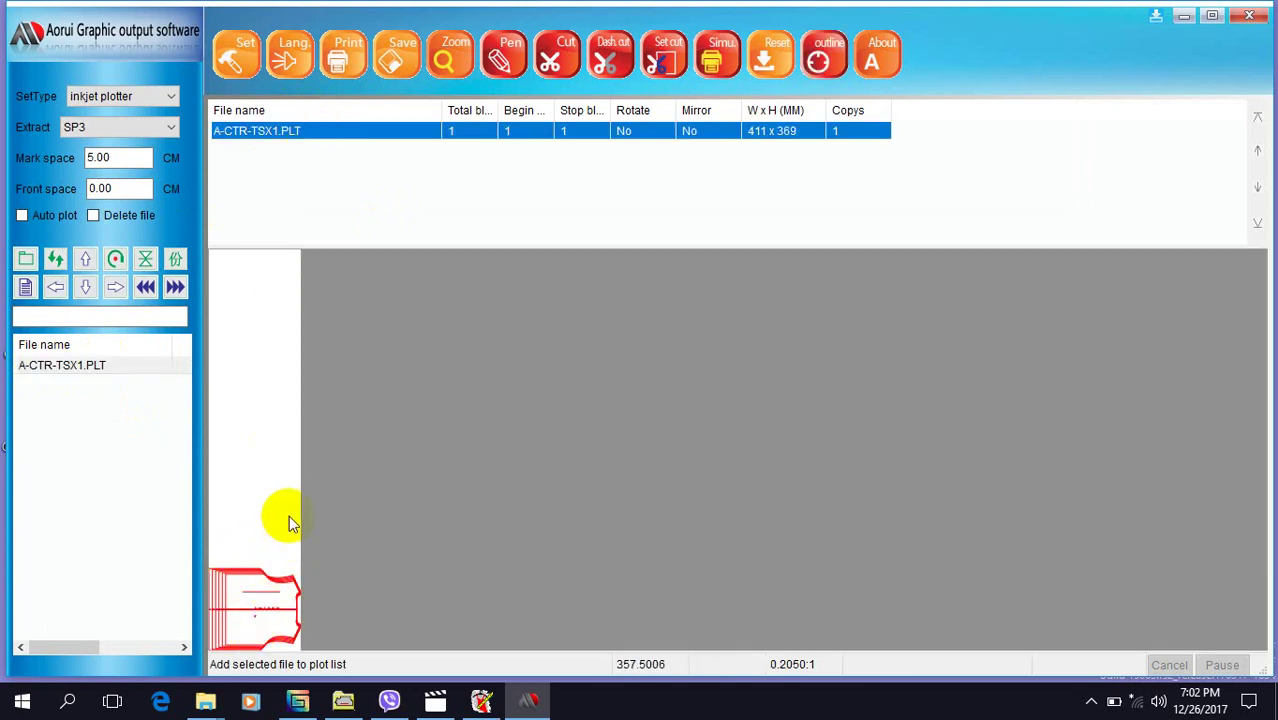
left_click_drag(279, 479, 218, 648)
scroll(345, 528, "up", 3)
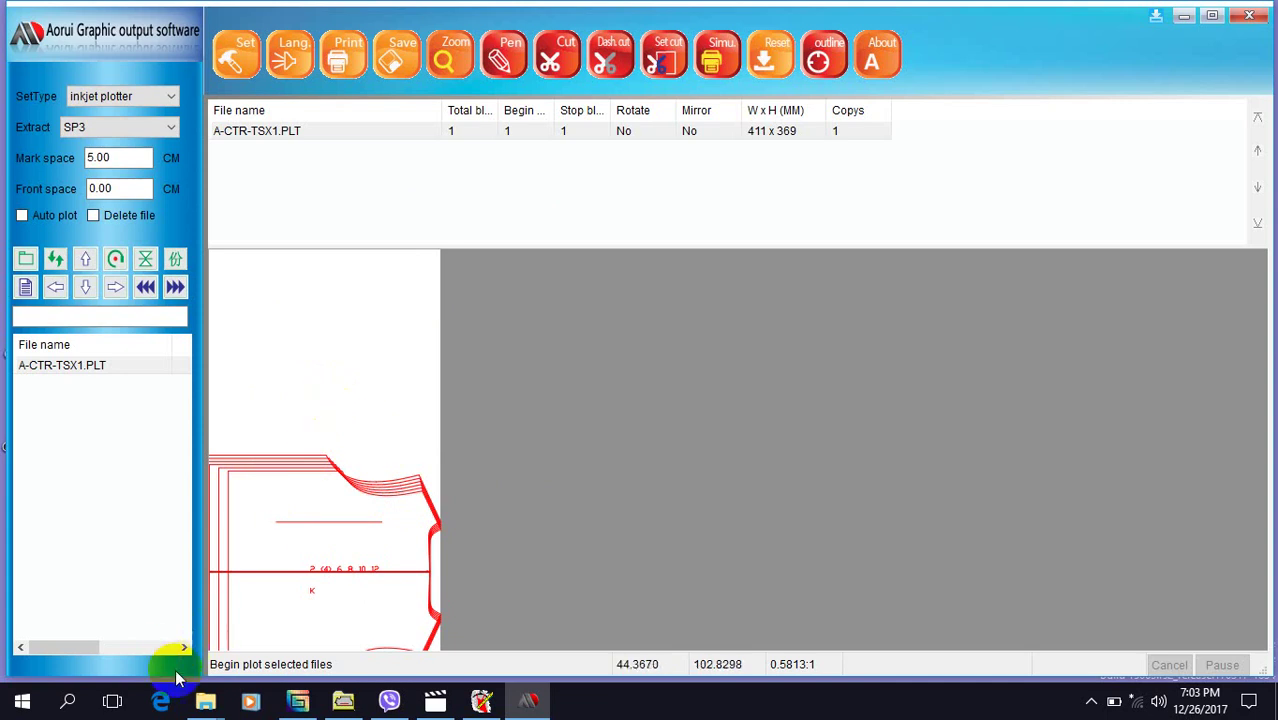
Switch to AccuMark Explorer and process a piece plot of A CTR-BAX2, A CTR-BOLX1 and A CTR-BOQX2 in sizes 2,4,6,8,10,12.
left_click(343, 701)
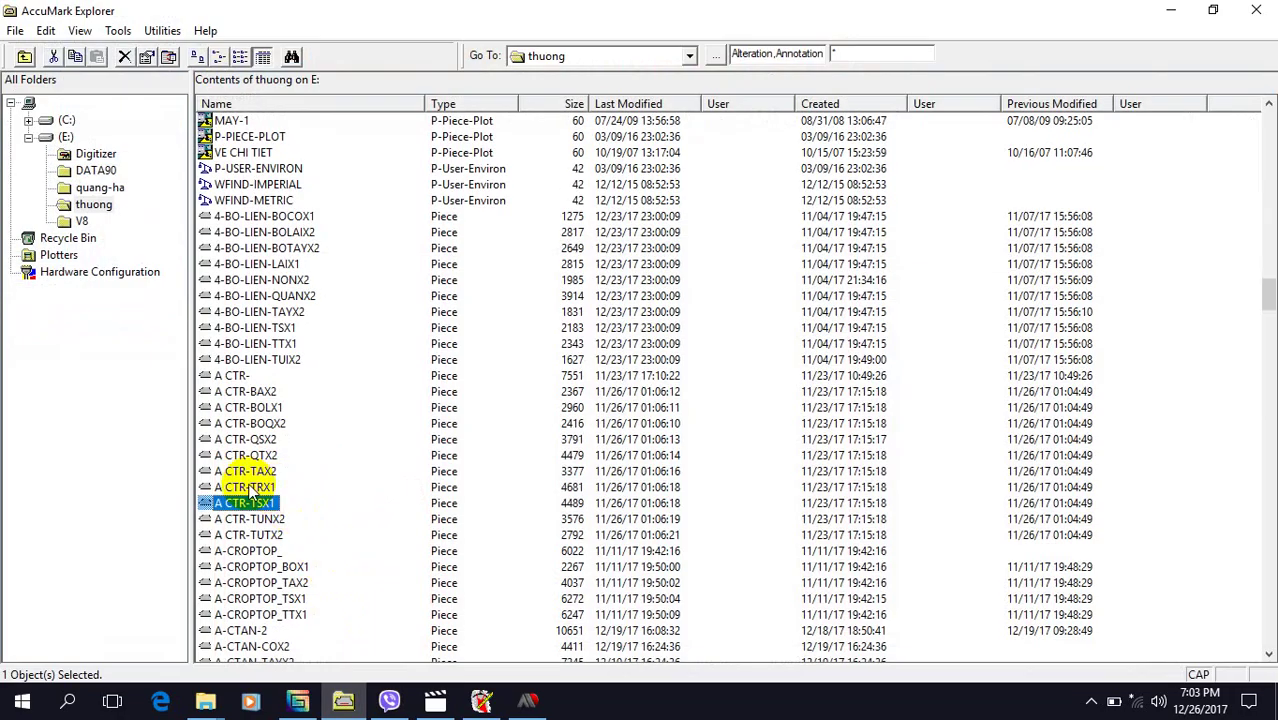
right_click(270, 487)
mouse_move(321, 308)
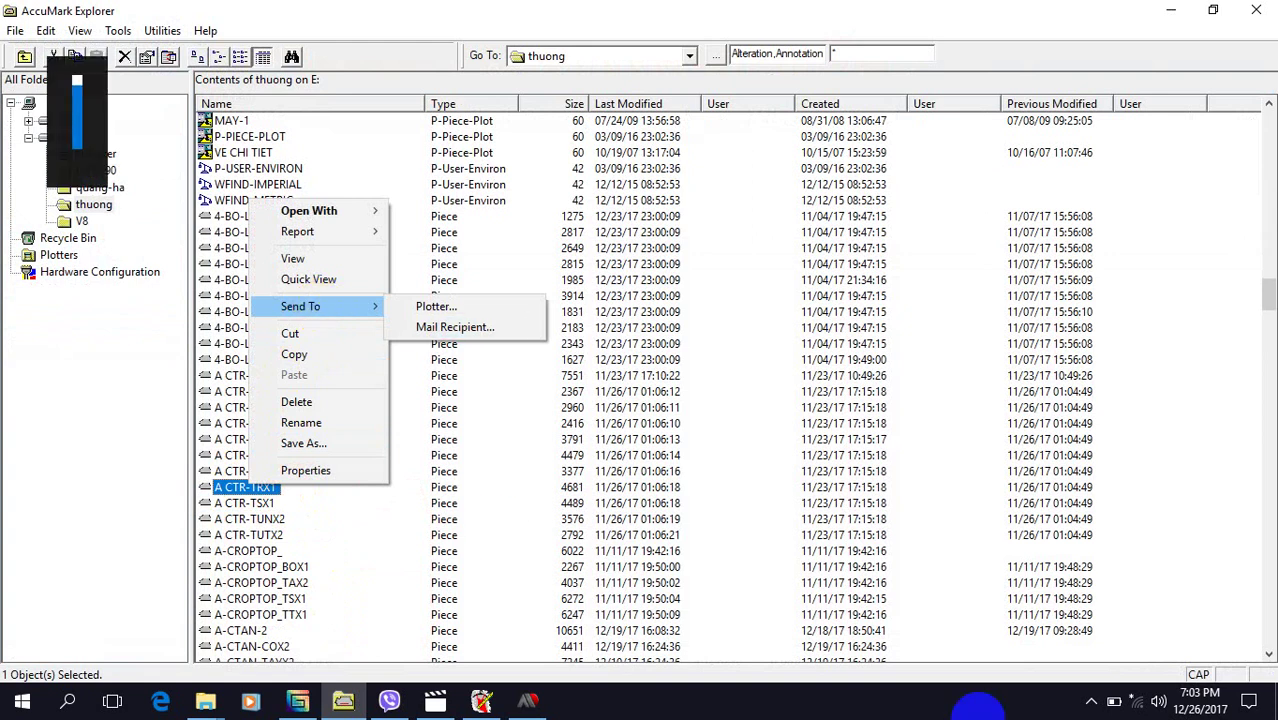
left_click(1091, 703)
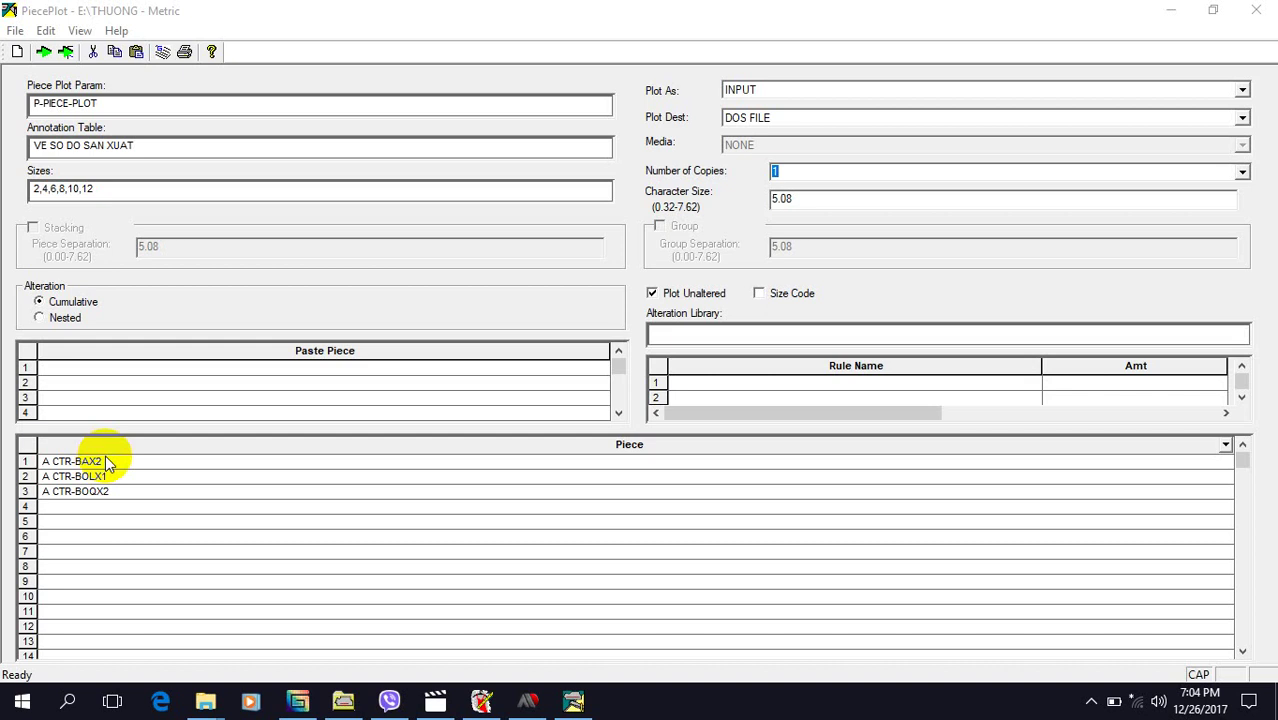
mouse_move(108, 463)
left_mouse_down()
mouse_move(128, 494)
mouse_move(120, 466)
left_mouse_up()
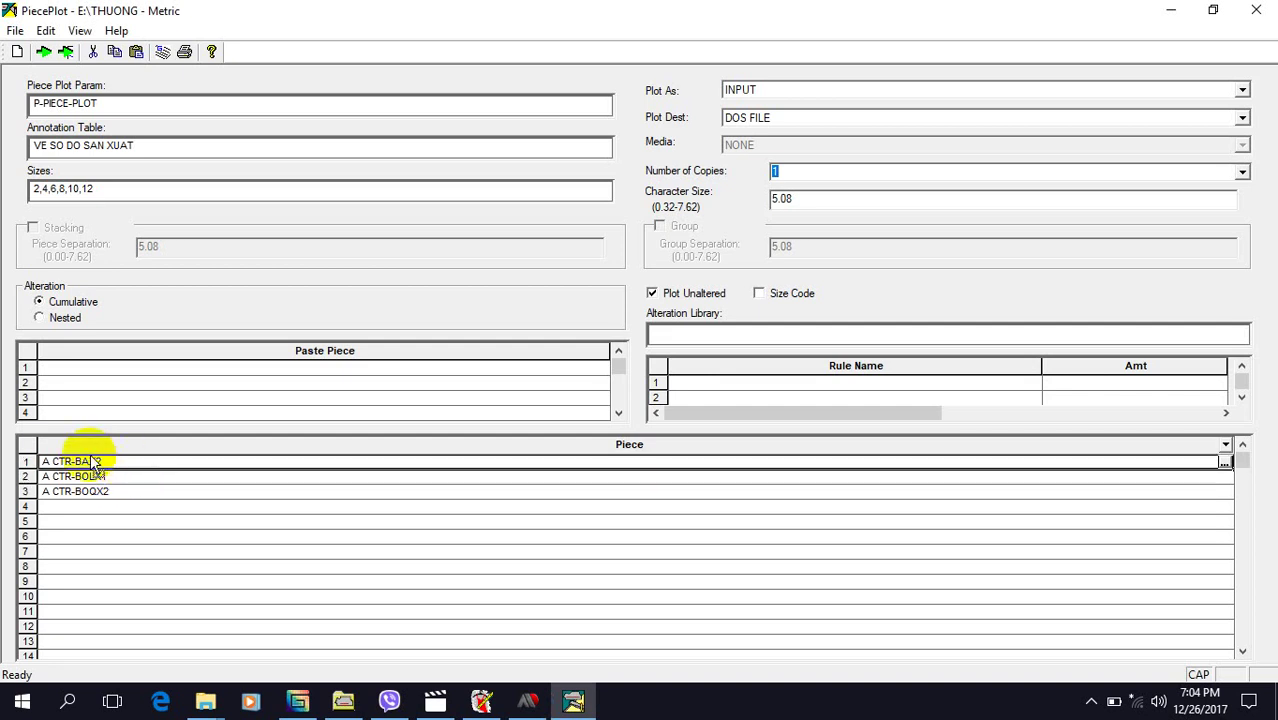
left_click(45, 57)
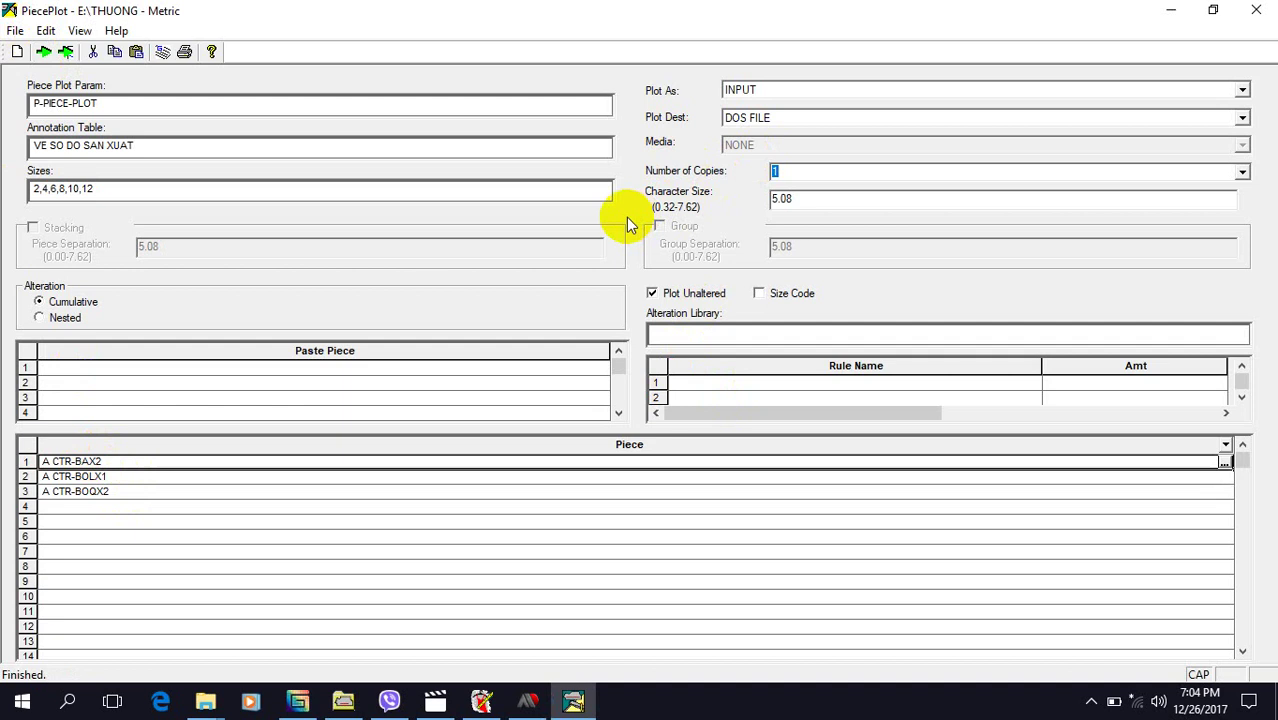
left_click(1261, 11)
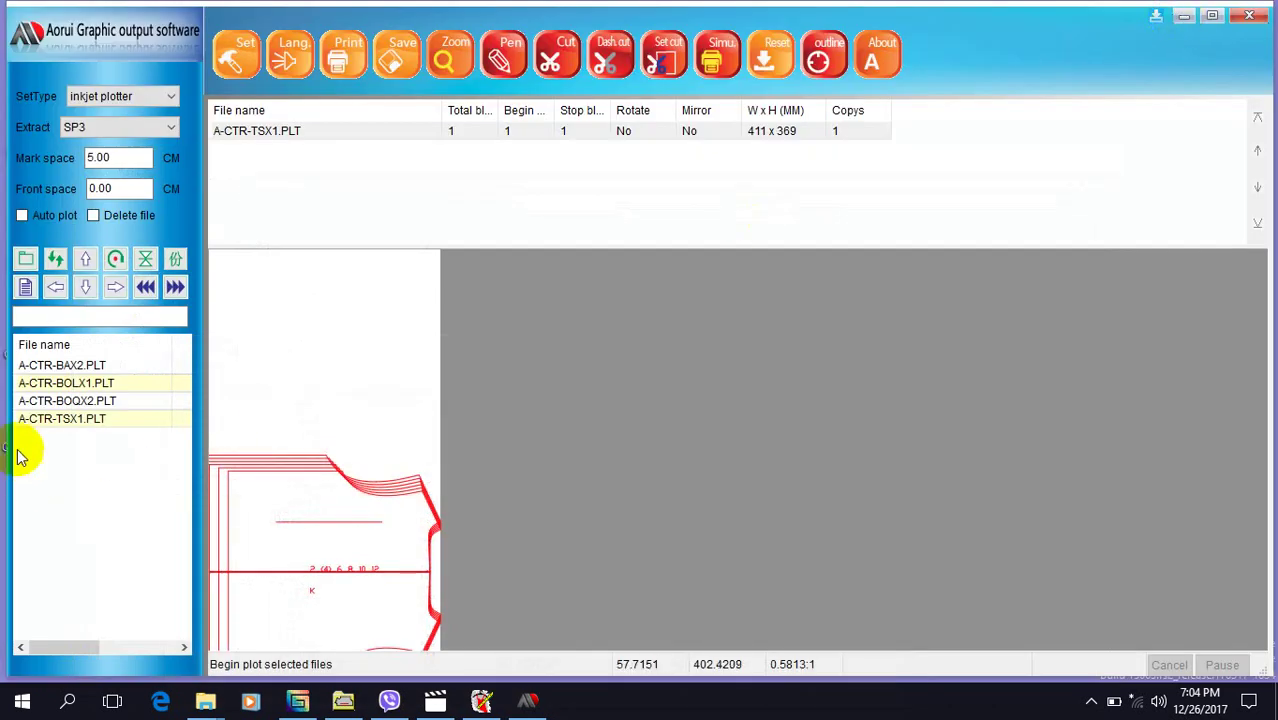
Add A-CTR-BAX2.PLT, A-CTR-BOLX1.PLT and A-CTR-BOQX2.PLT to the Aorui plot list.
double_click(88, 366)
double_click(95, 383)
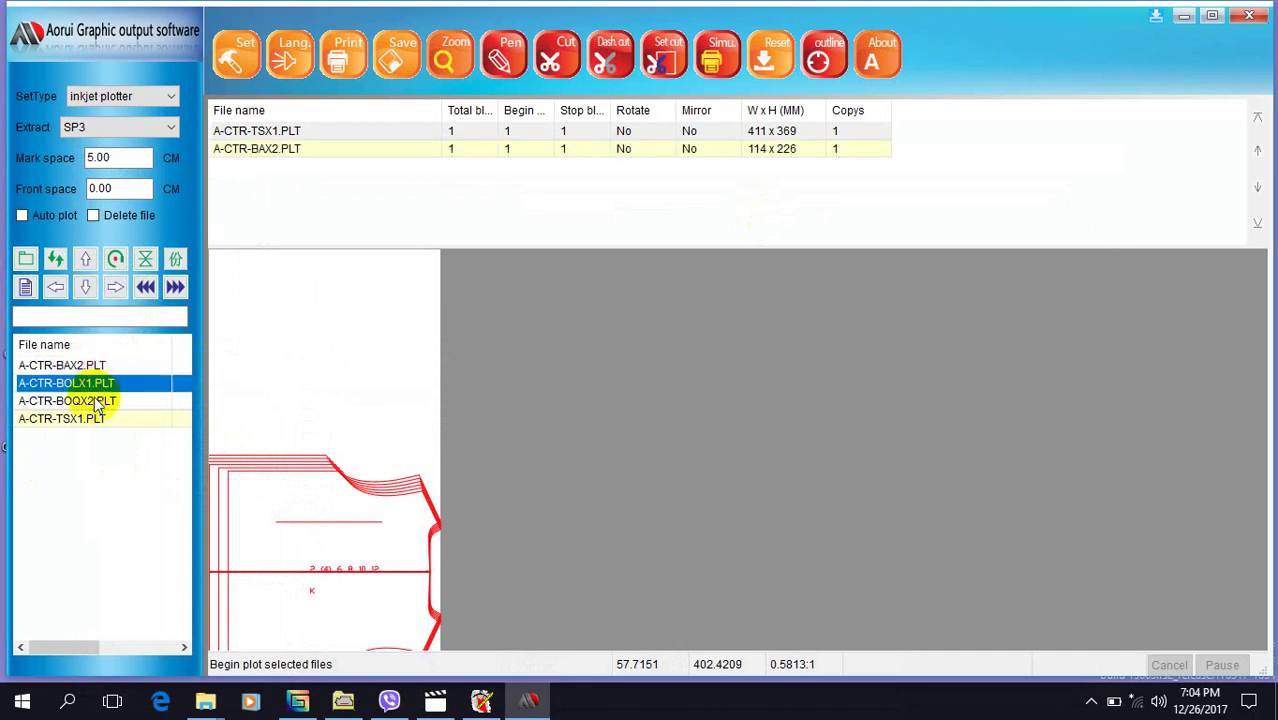
double_click(105, 401)
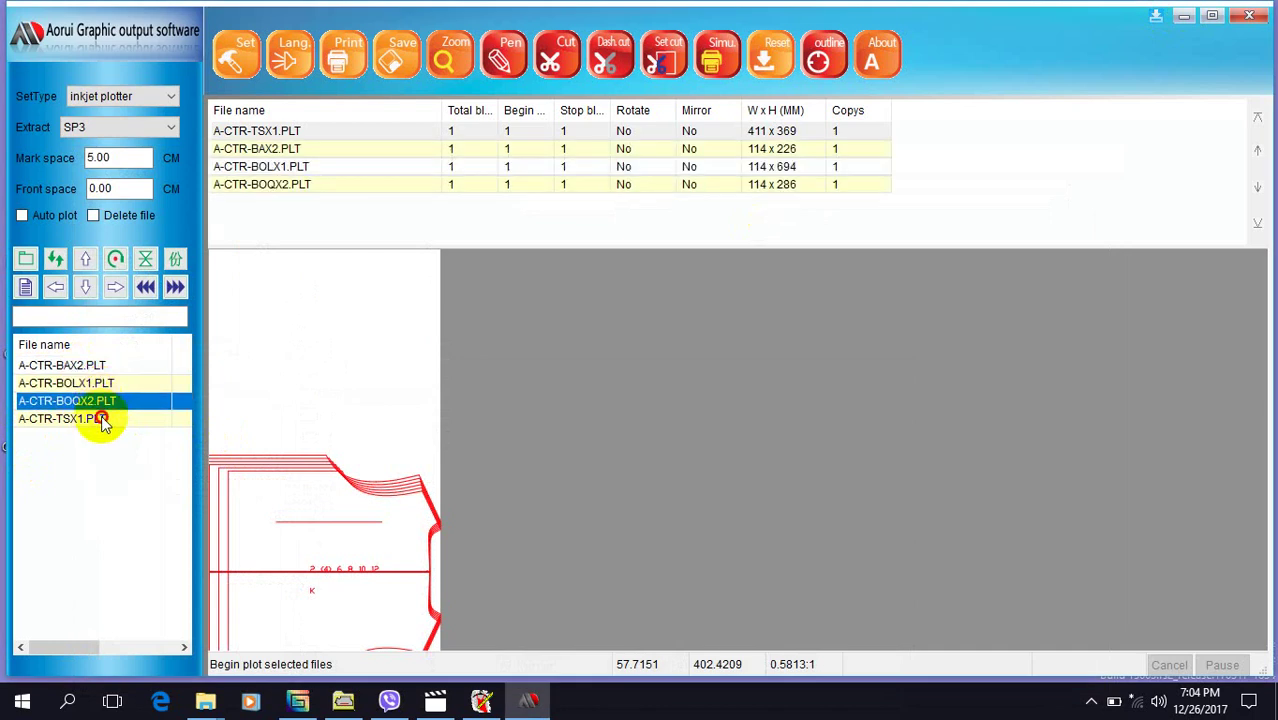
left_click(108, 419)
Preview each of the four files in the plot list, ending on A-CTR-TSX1.PLT.
left_click(313, 131)
left_click(318, 150)
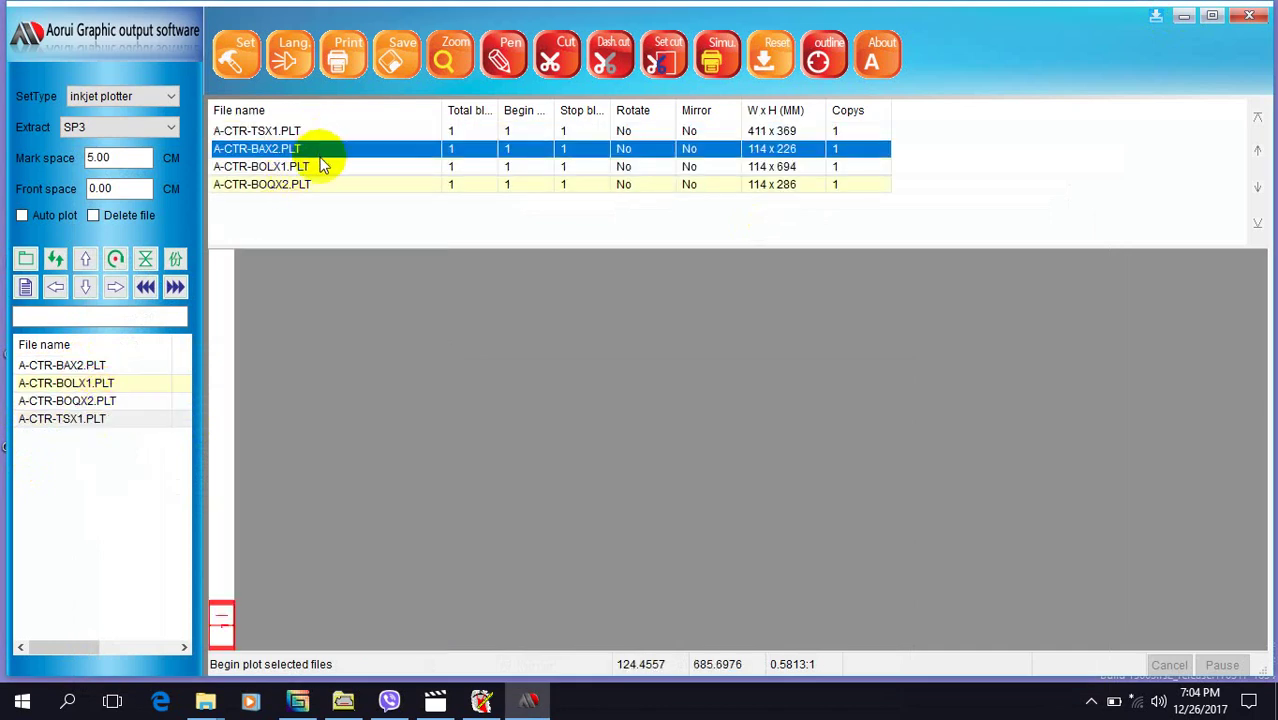
left_click(318, 168)
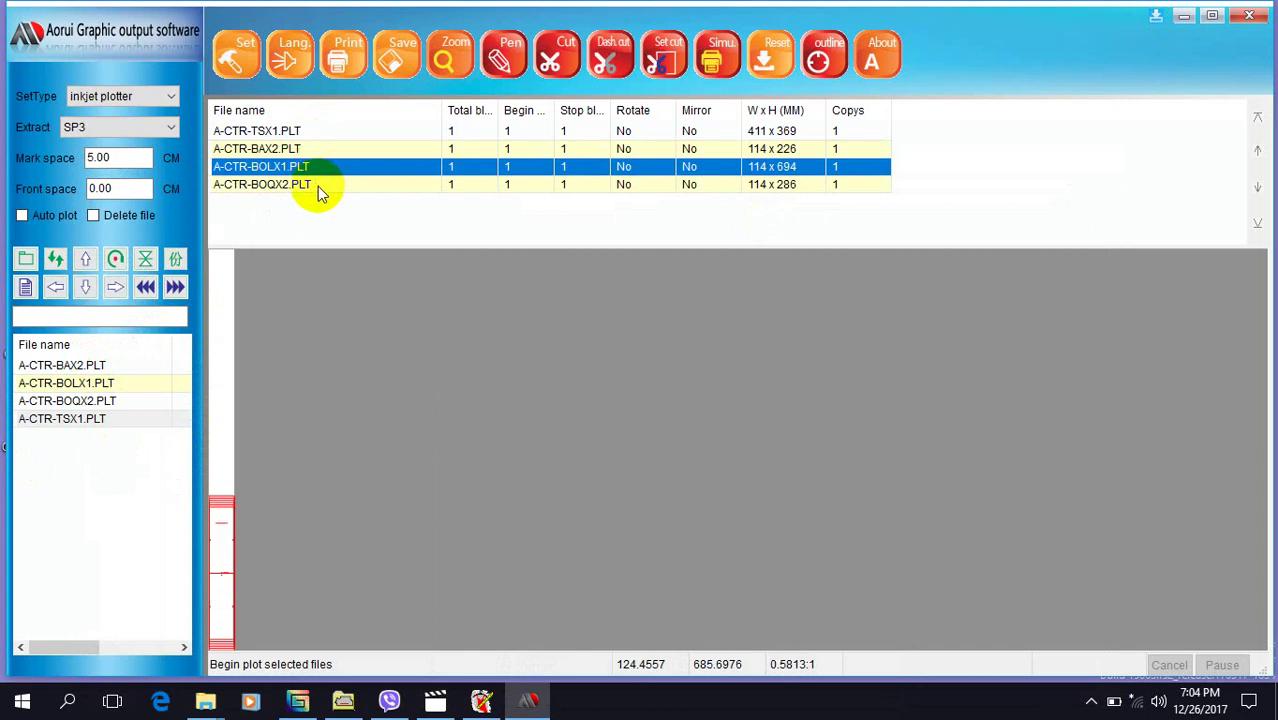
left_click(318, 186)
left_click(318, 167)
left_click(315, 148)
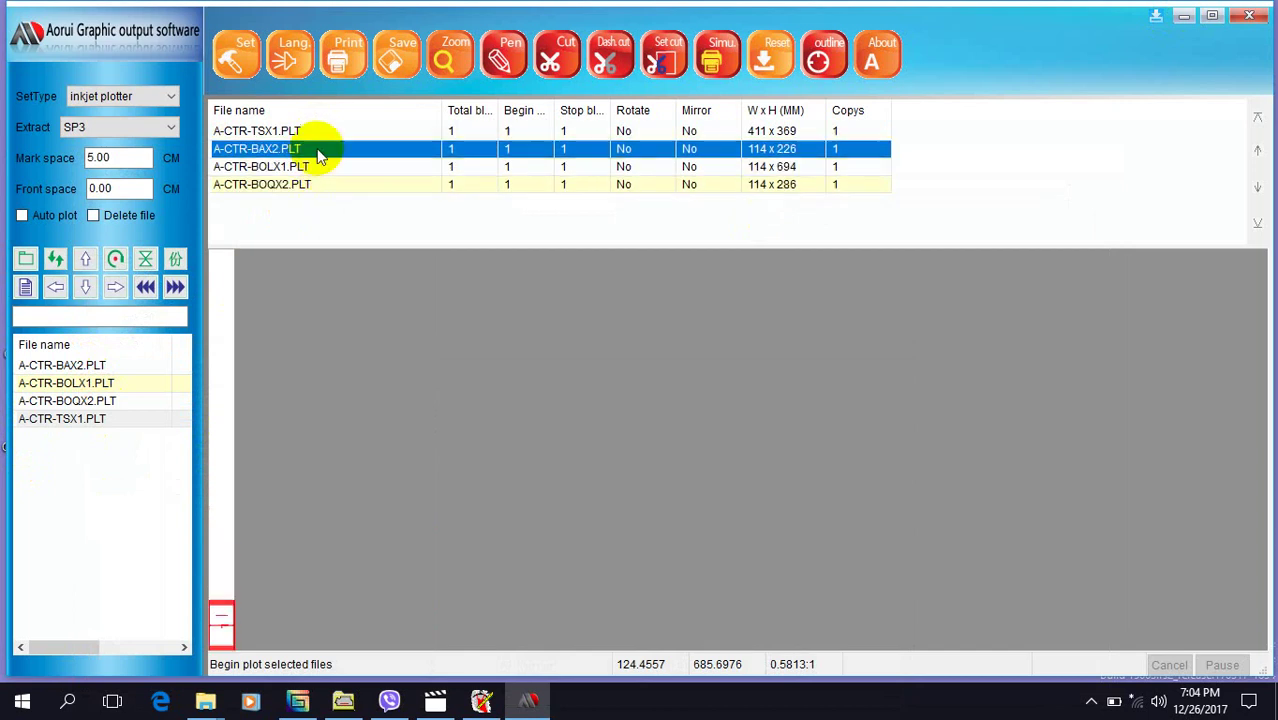
left_click(318, 130)
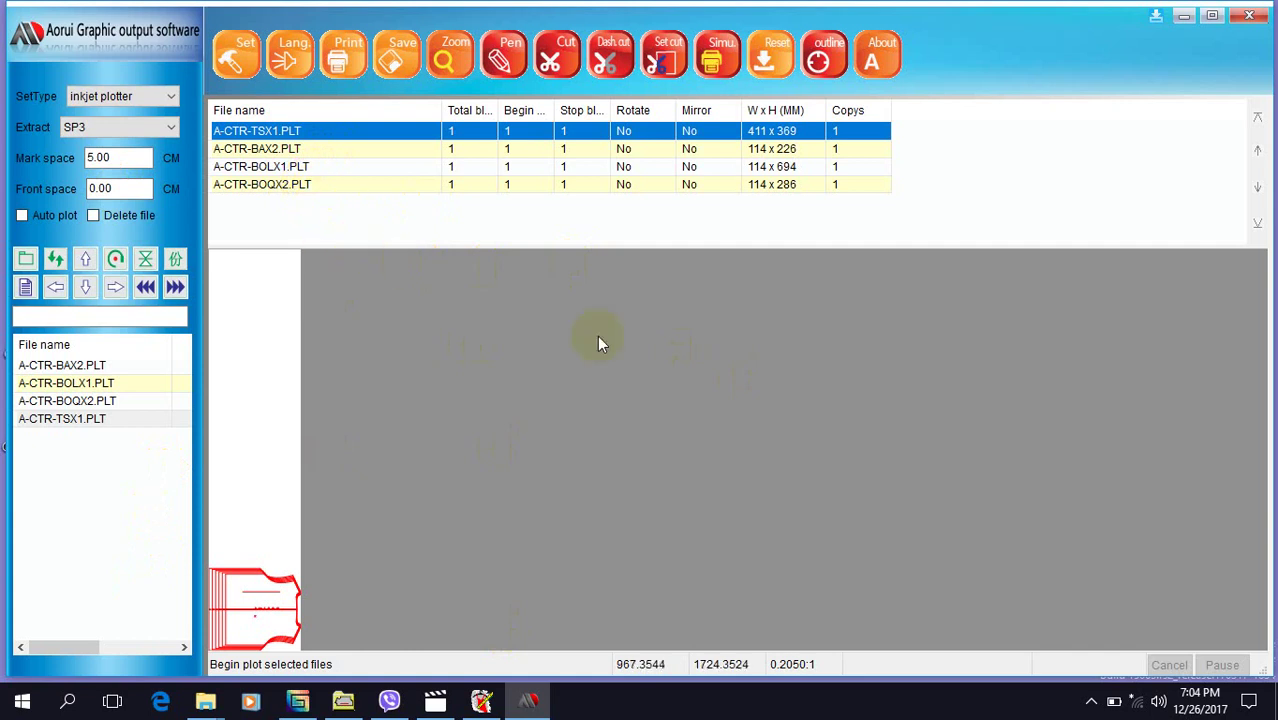
Show the hidden system tray icons.
left_click(1092, 704)
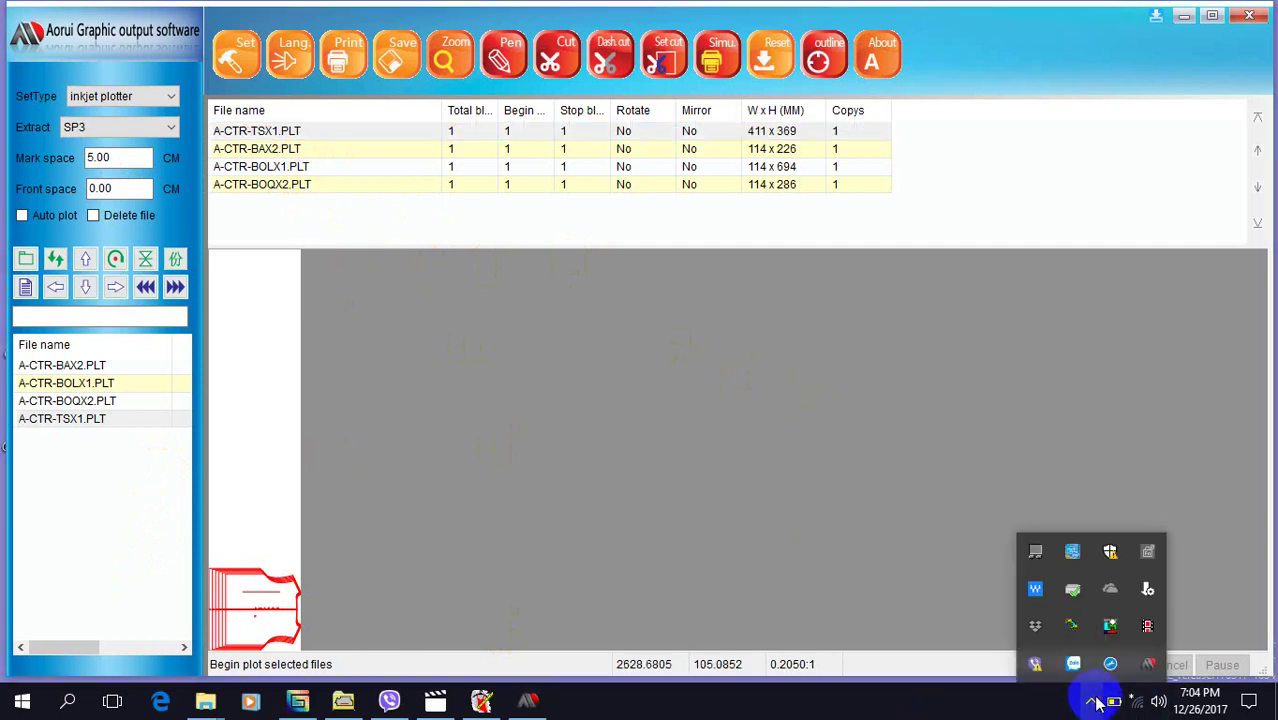